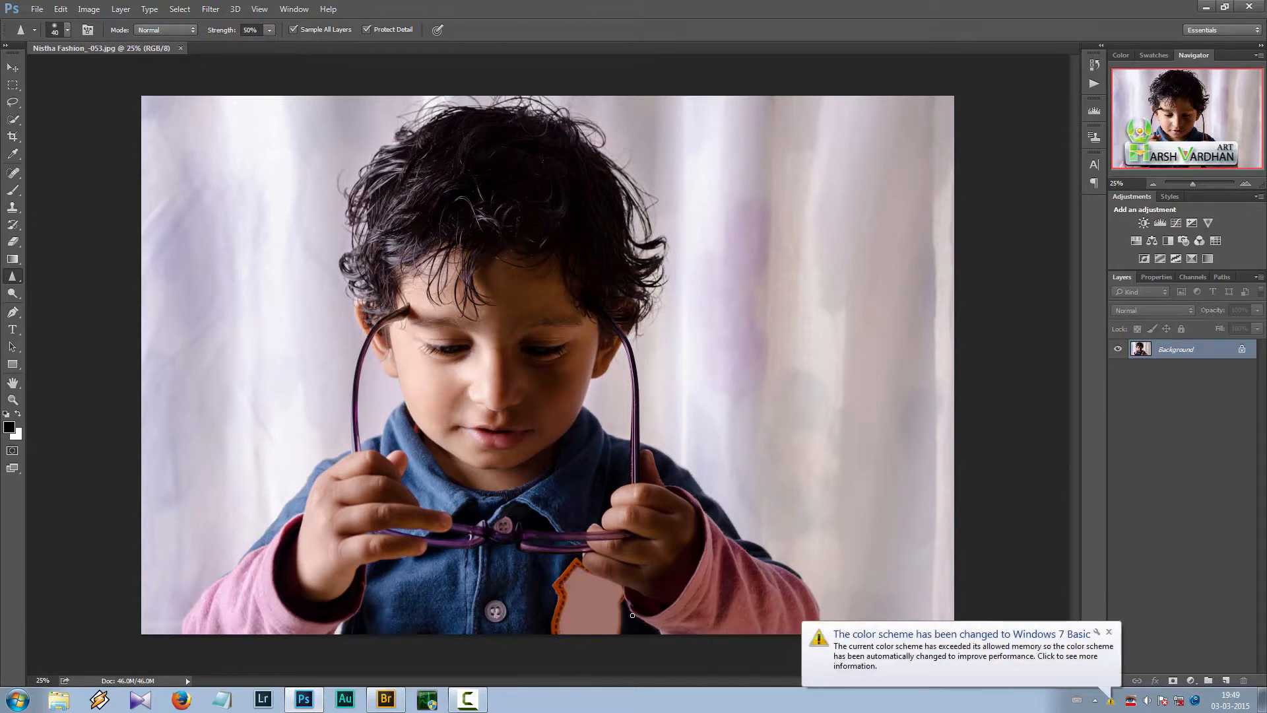
# Step: Convert the locked Background into a regular layer and duplicate it
pyautogui.click(1110, 632)
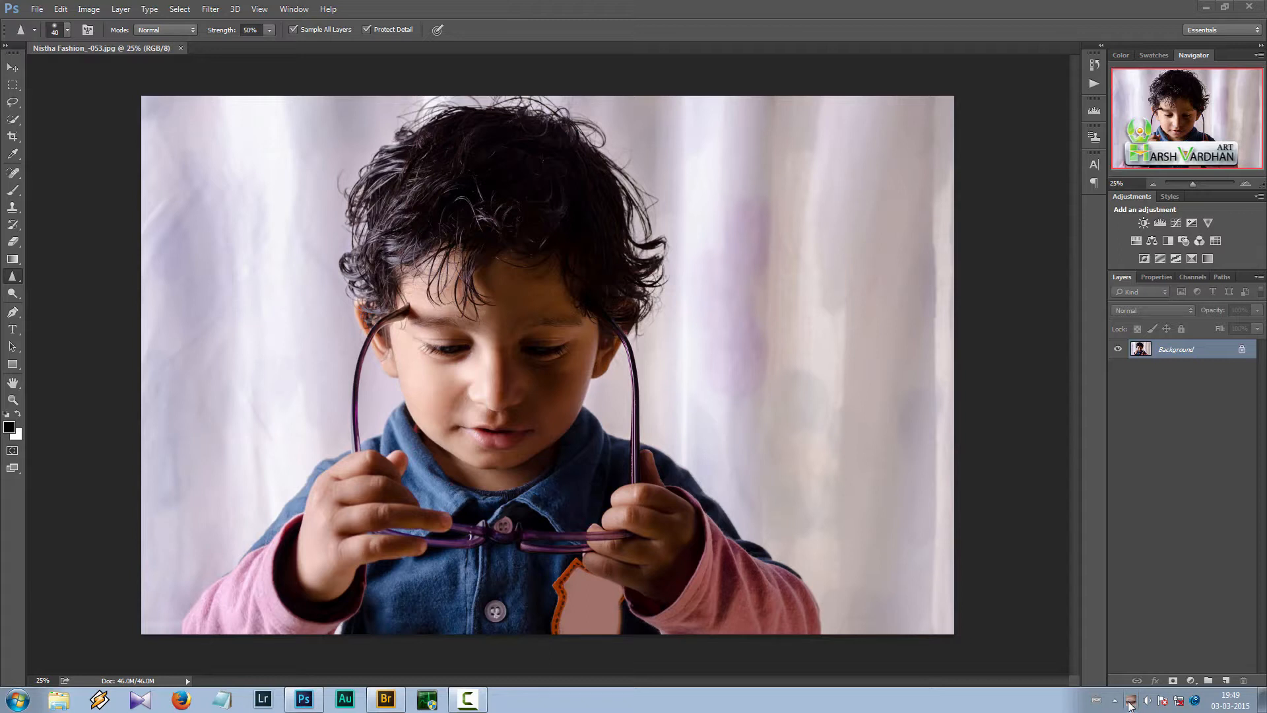
pyautogui.click(1240, 350)
pyautogui.doubleClick(1228, 350)
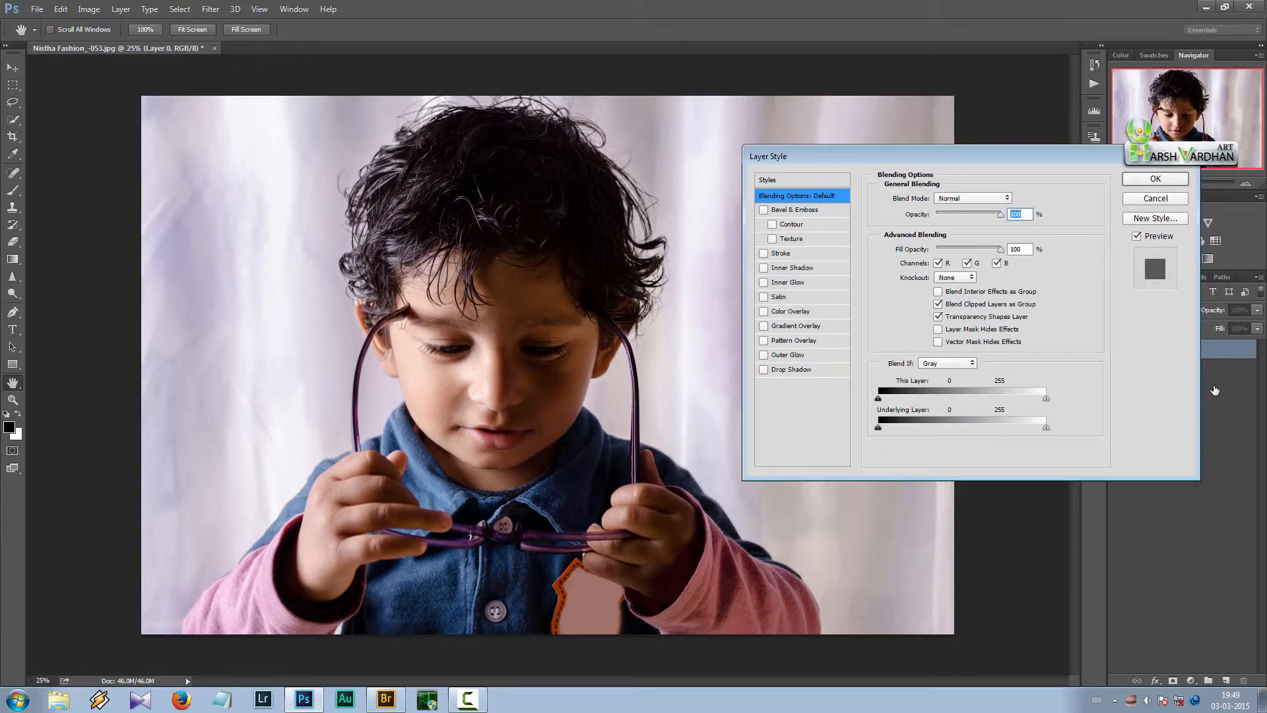
pyautogui.press('r')
pyautogui.click(1166, 200)
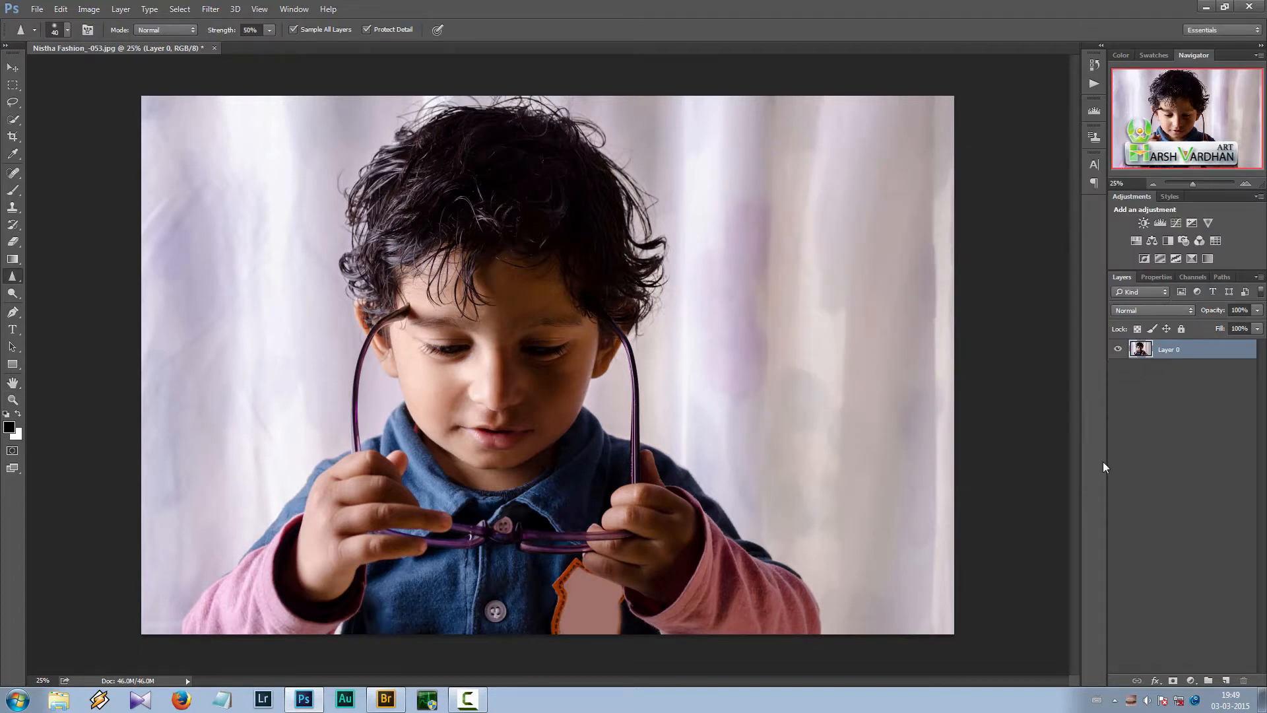
pyautogui.hotkey('ctrl', 'j')
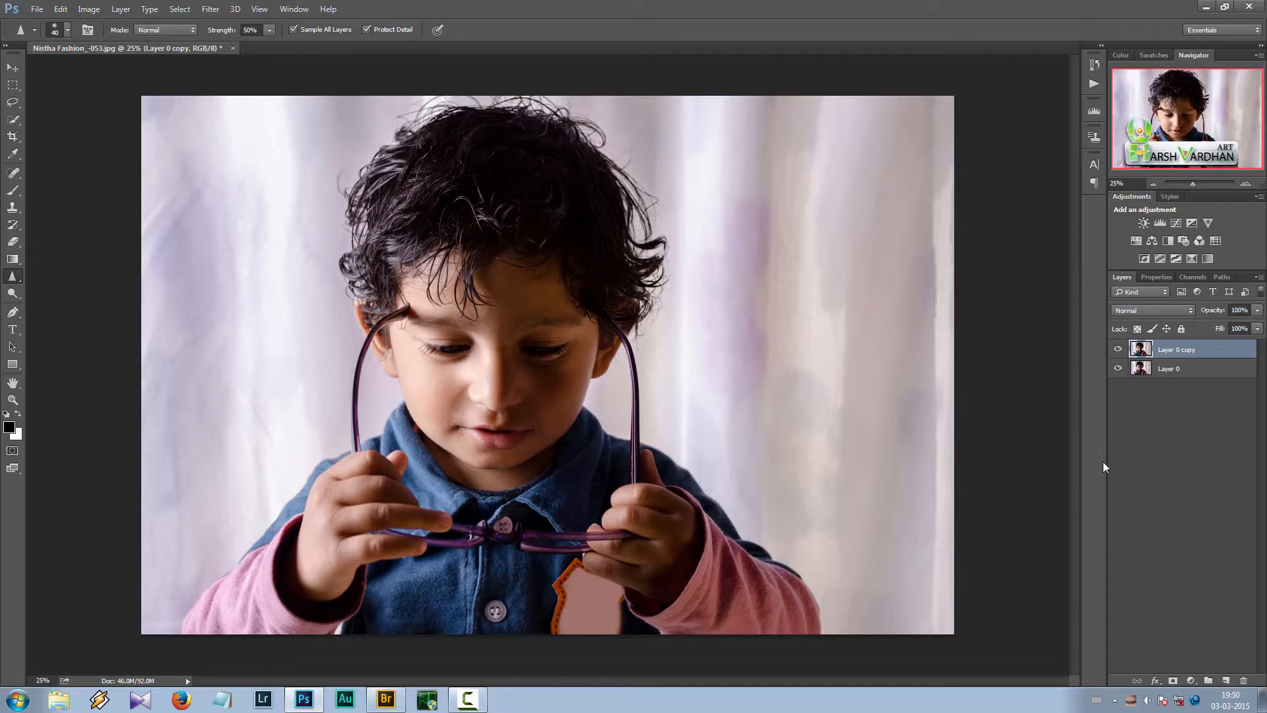
# Step: Open the duplicated layer in the Nik Collection's Color Efex Pro 4 filter and show its full filter list
pyautogui.click(208, 10)
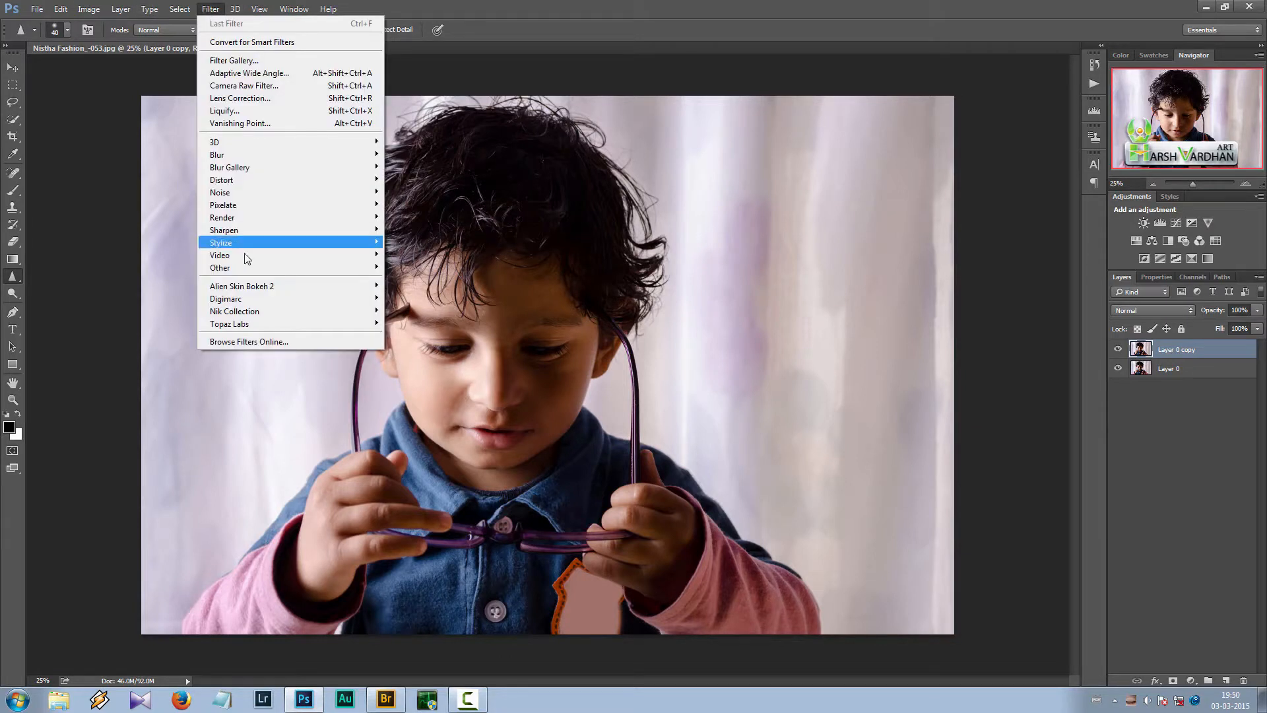
pyautogui.moveTo(266, 312)
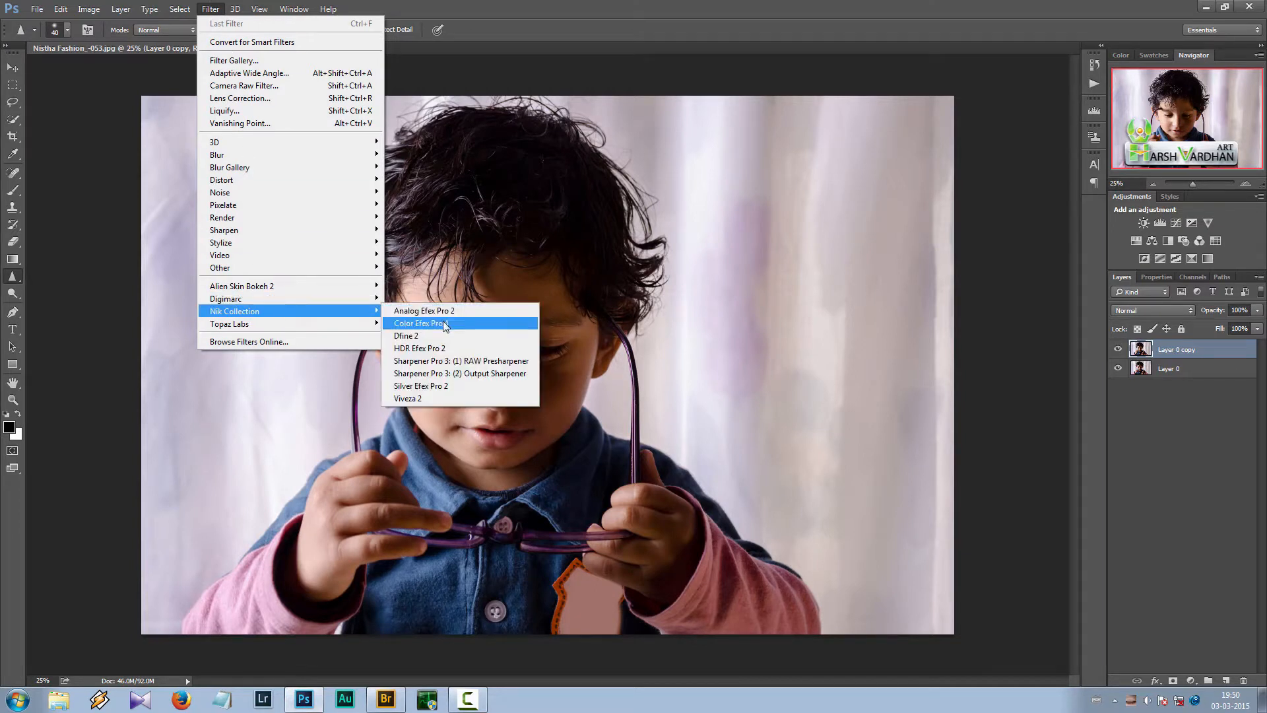
pyautogui.click(443, 324)
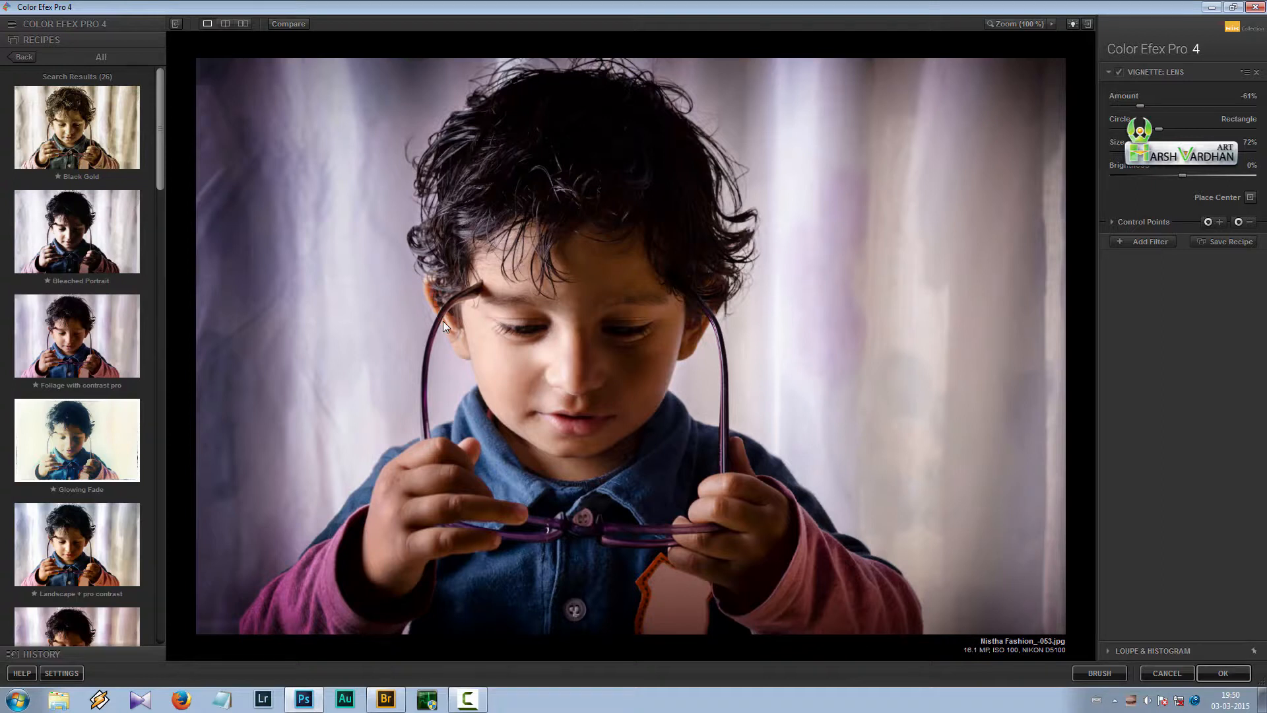
pyautogui.click(37, 25)
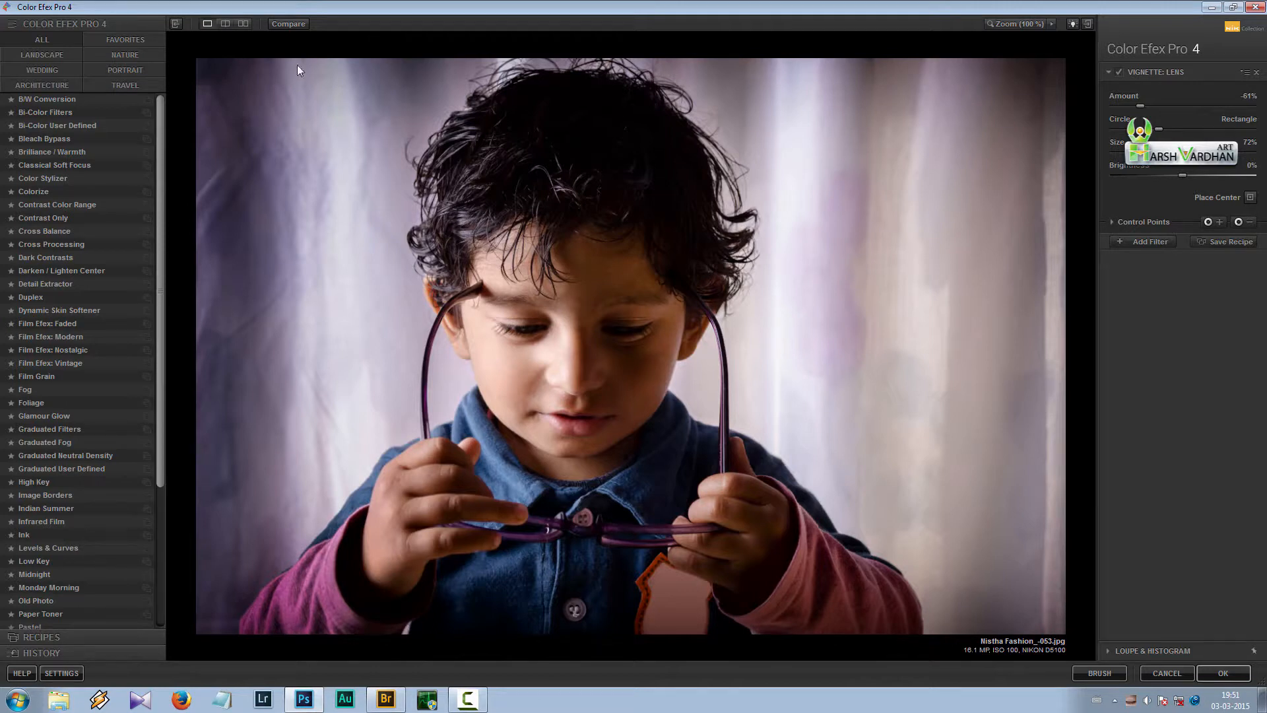
# Step: Compare the vignette effect with the original photo and examine the preview at 100%, 50% and 25% zoom
pyautogui.click(292, 26)
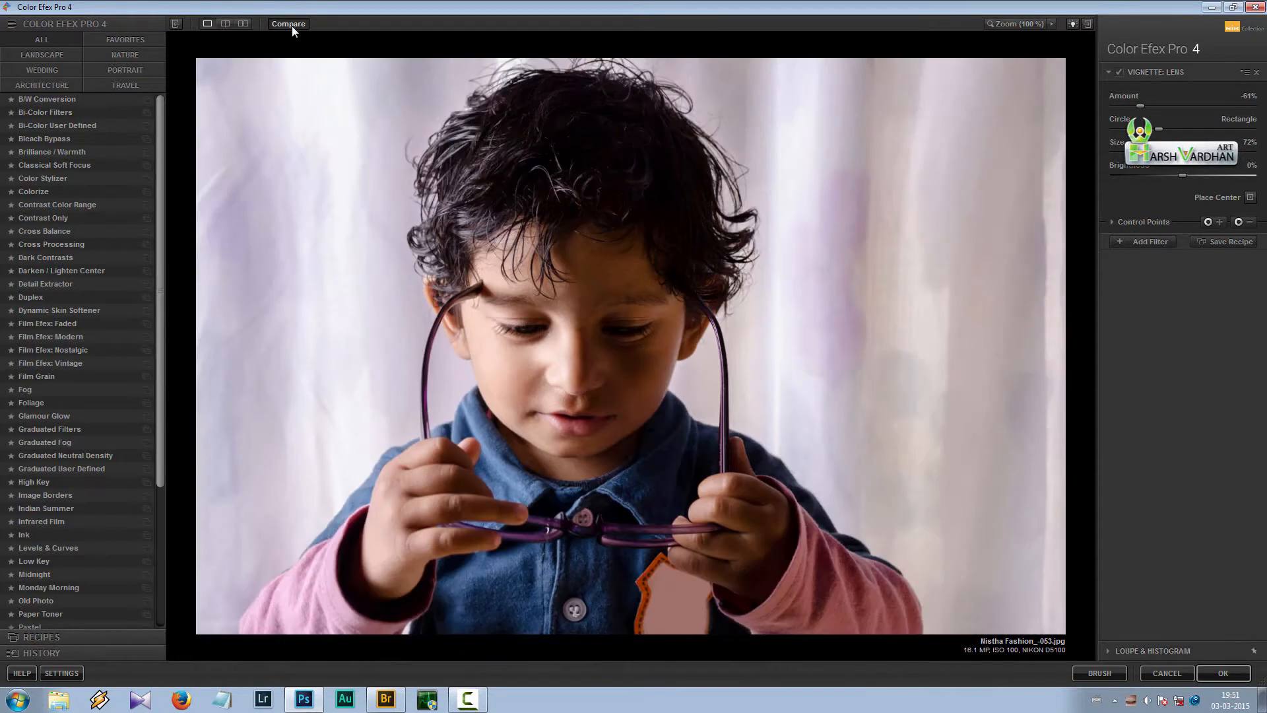
pyautogui.click(292, 26)
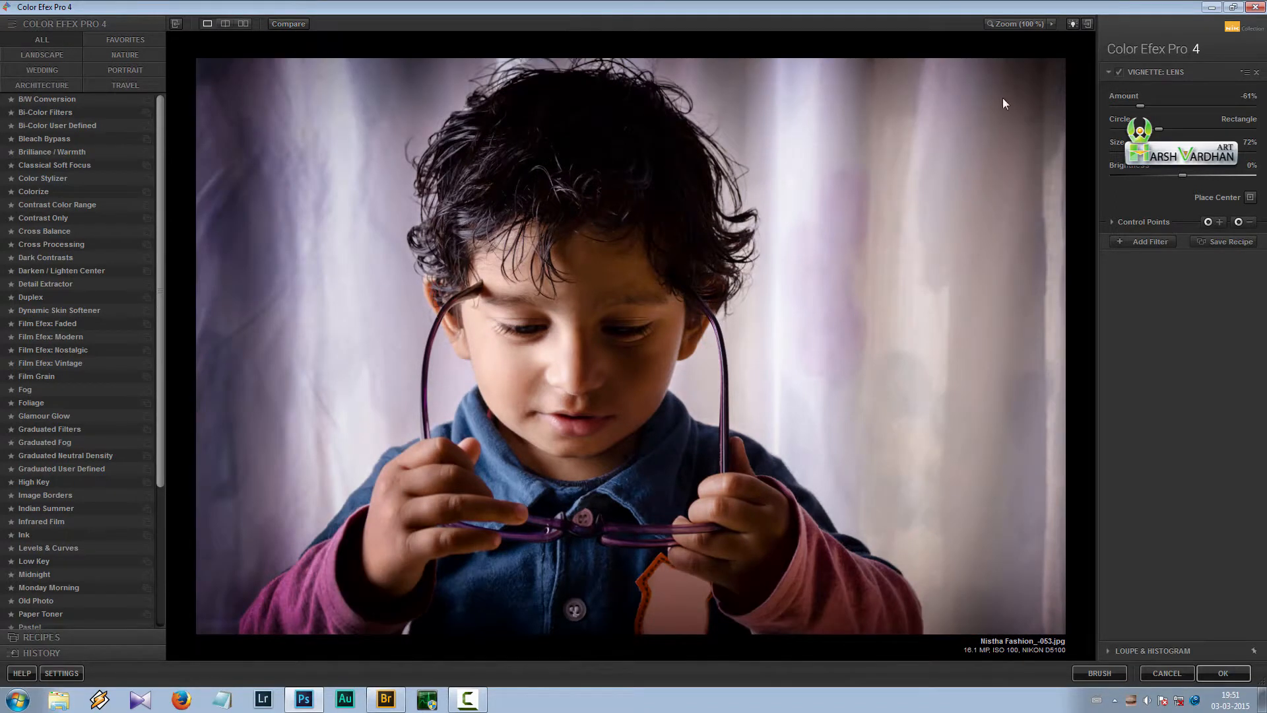
pyautogui.click(1024, 25)
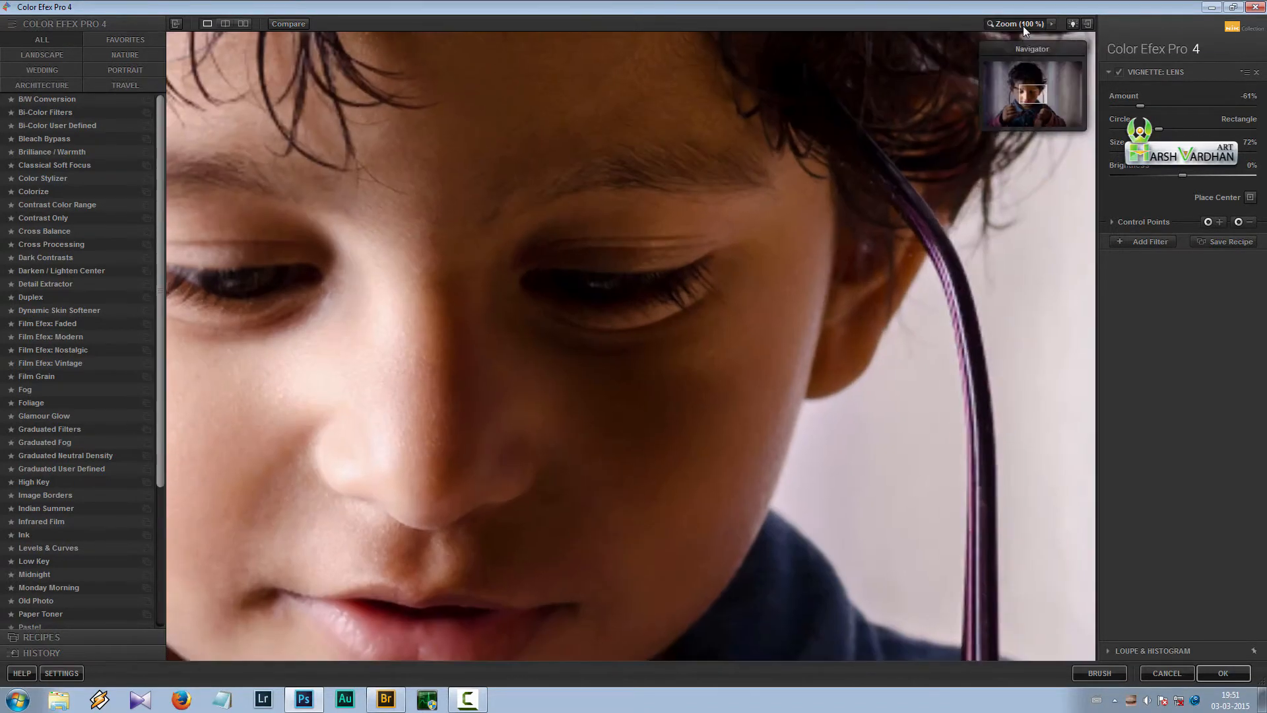
pyautogui.click(1028, 25)
pyautogui.click(1053, 24)
pyautogui.click(1074, 79)
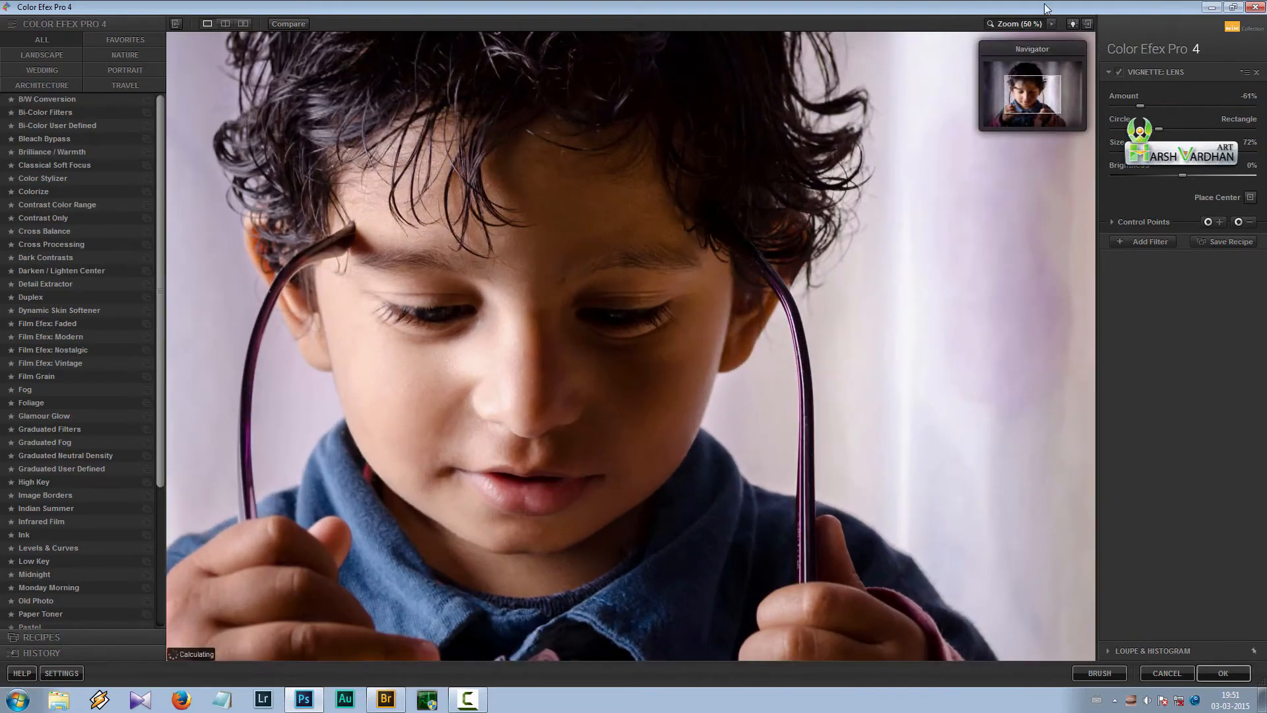
pyautogui.click(1053, 23)
pyautogui.click(1075, 91)
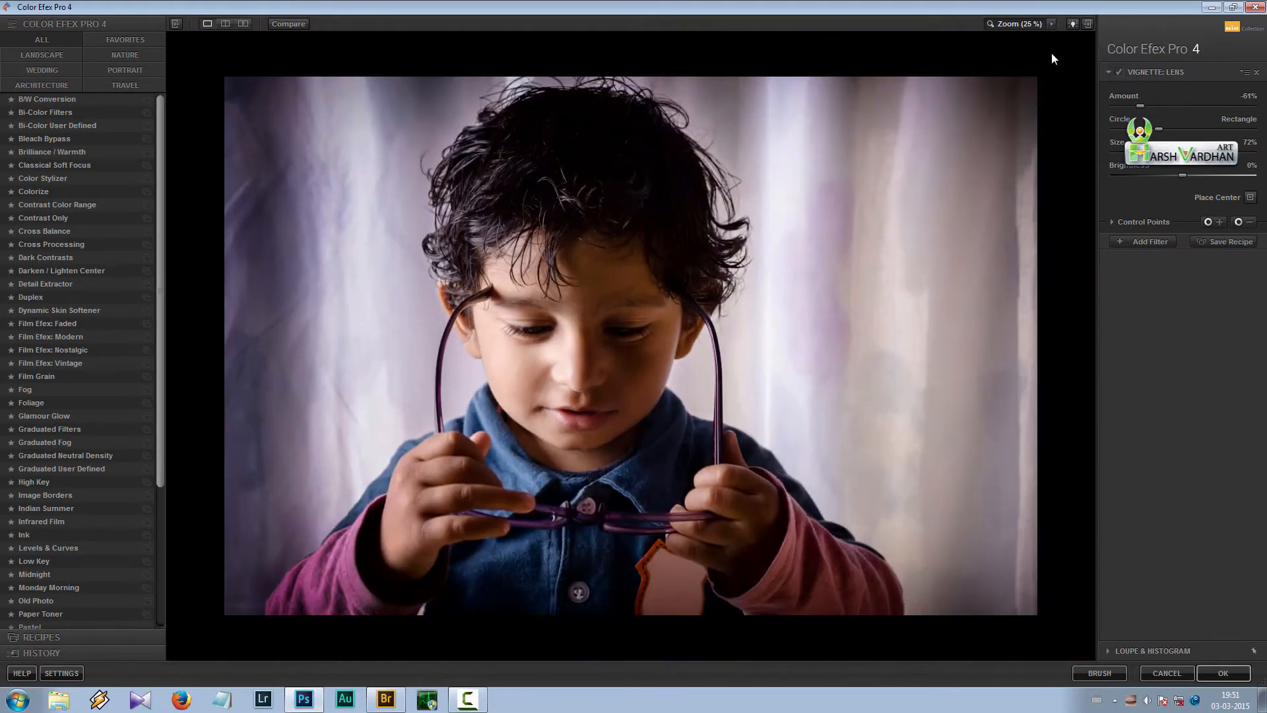
pyautogui.click(1052, 26)
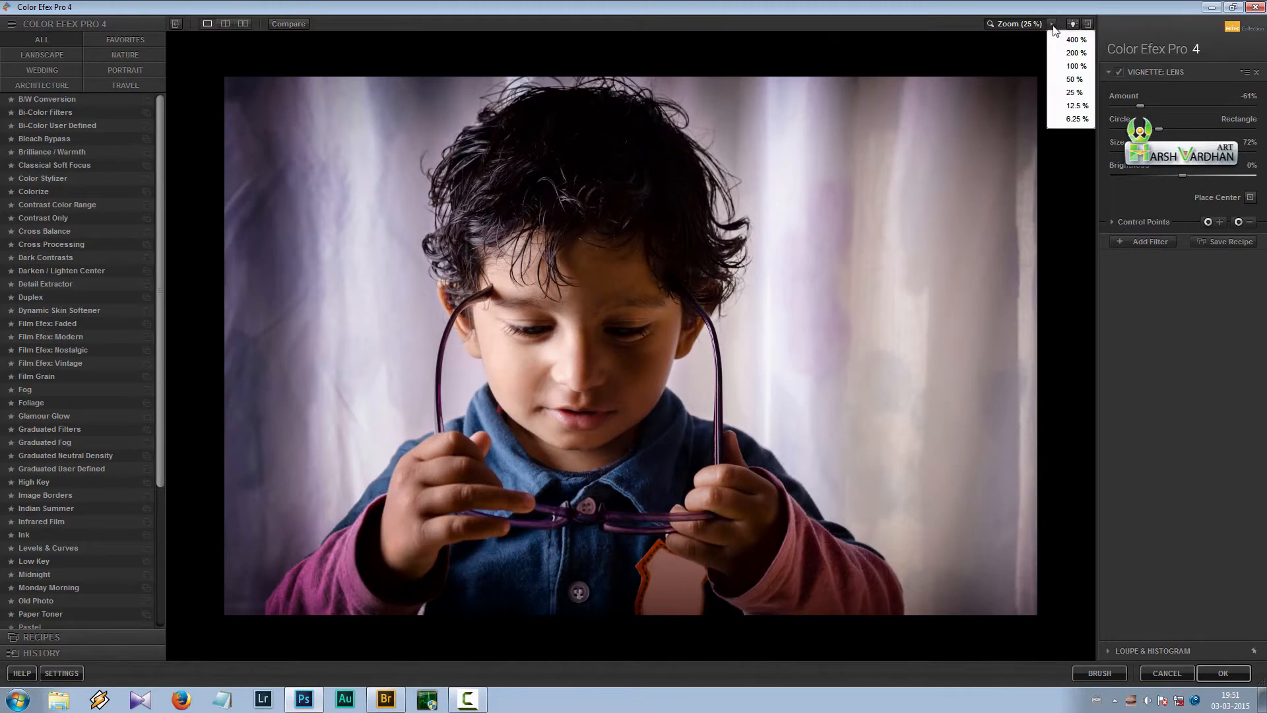
pyautogui.click(1066, 70)
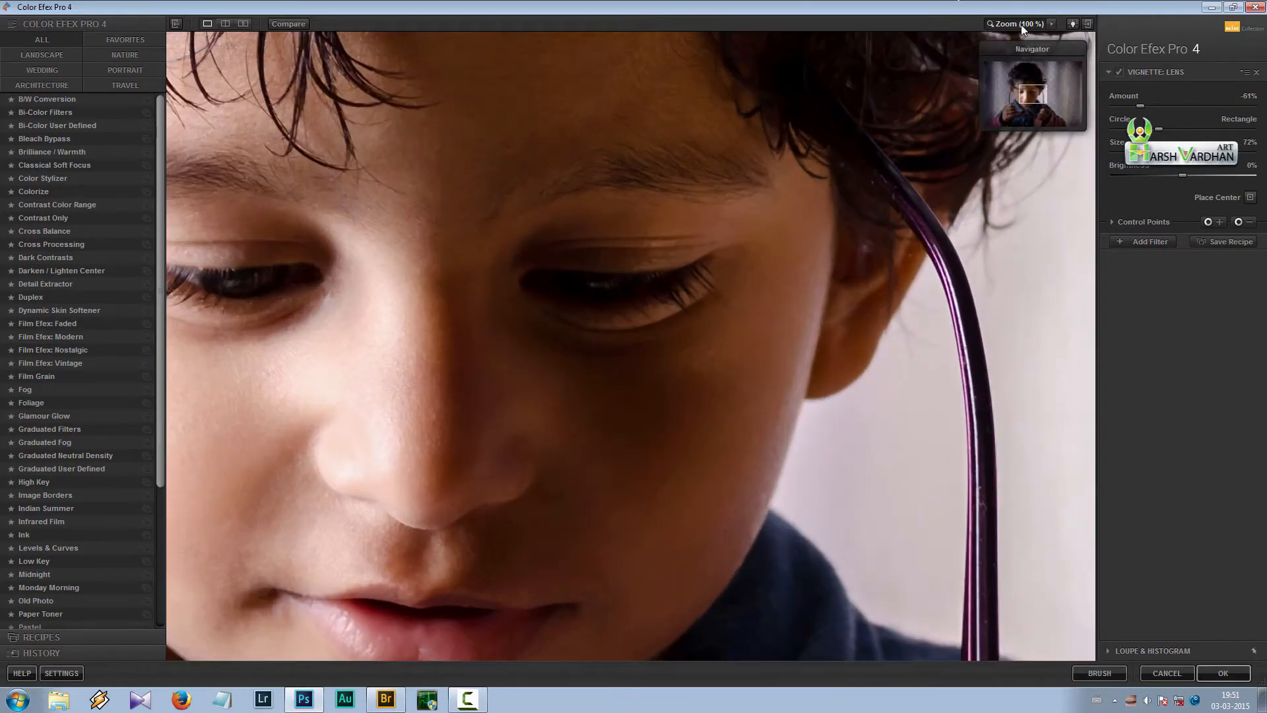
pyautogui.click(1021, 26)
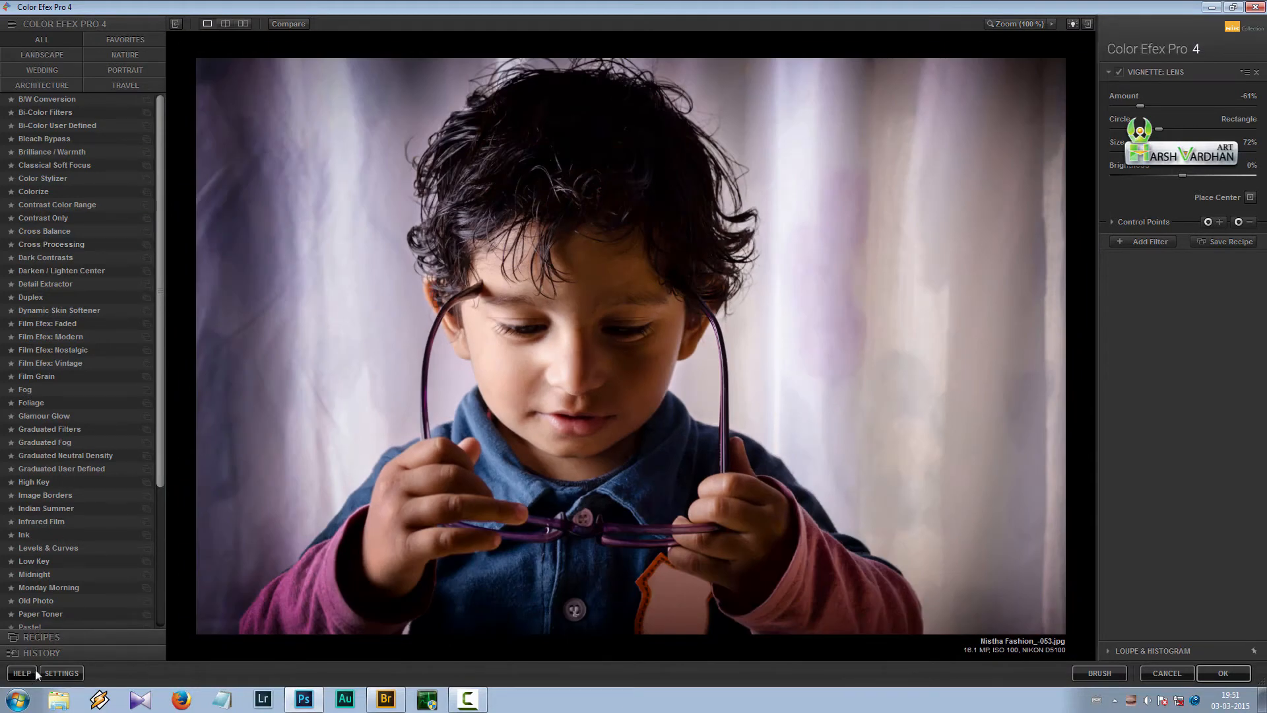
# Step: Browse the saved recipes and apply the "portrait skin soft purple" recipe to the photo
pyautogui.click(15, 639)
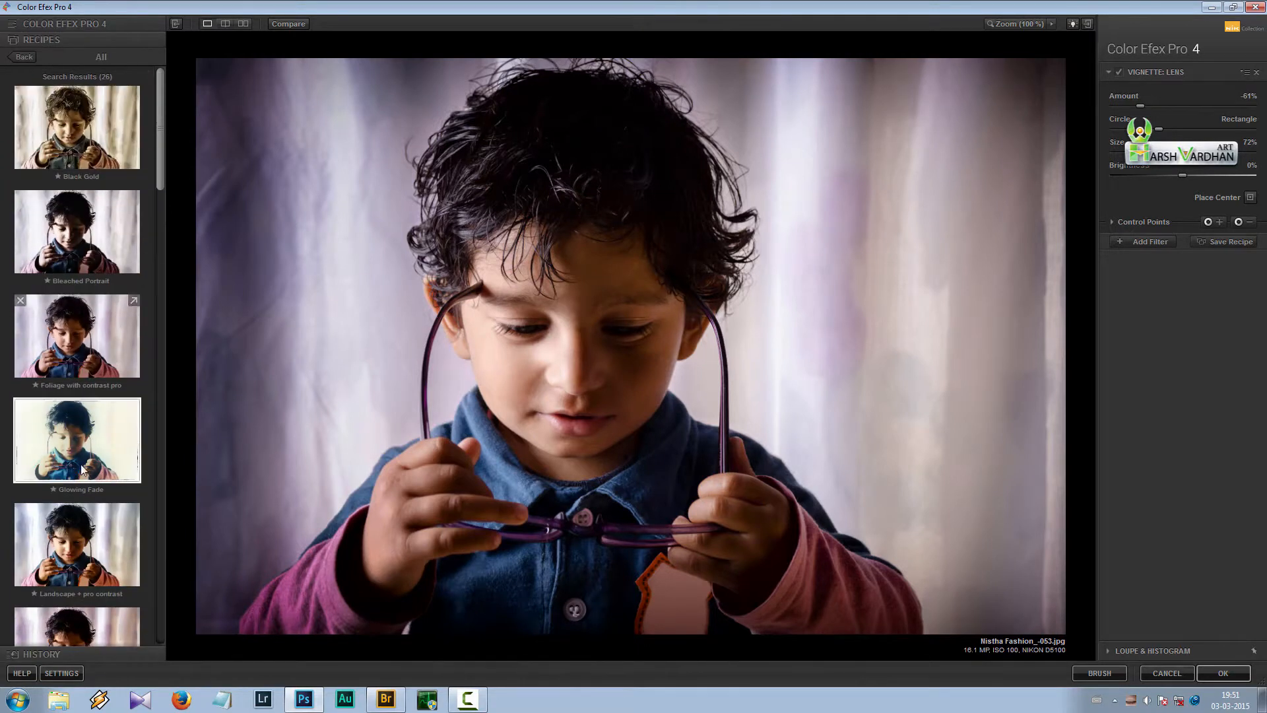
pyautogui.moveTo(163, 141); pyautogui.dragTo(163, 401)
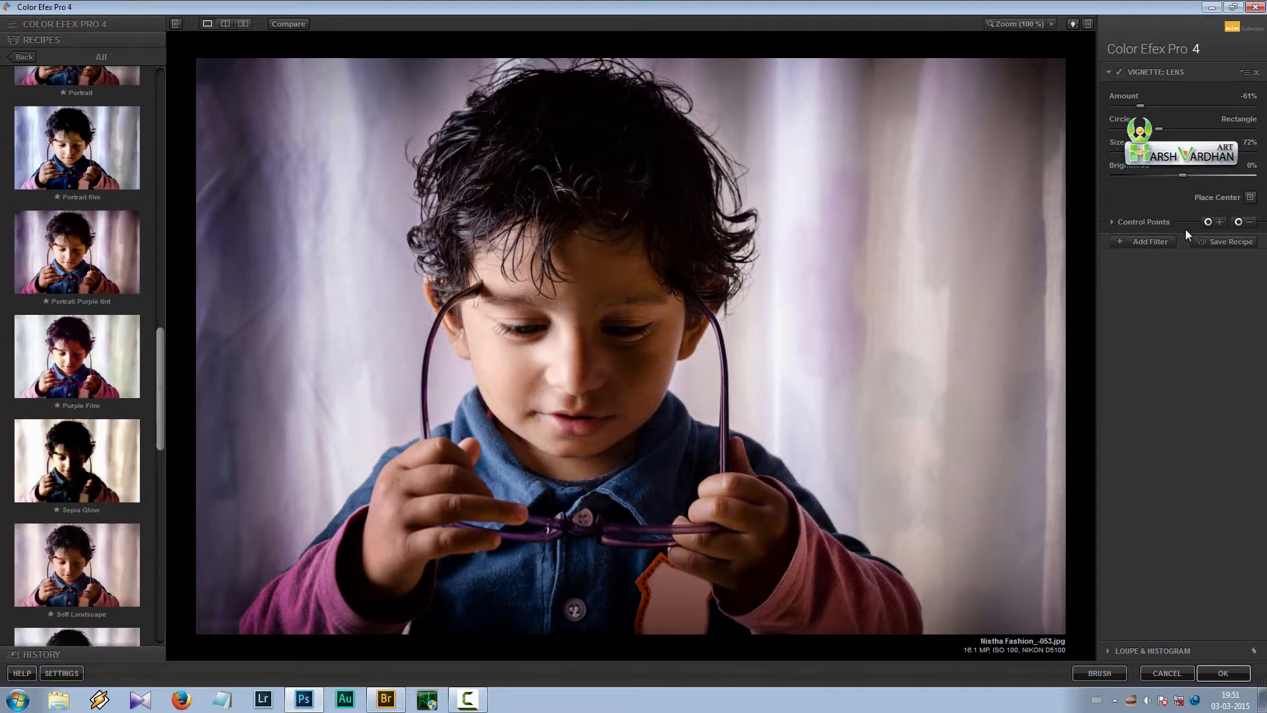
pyautogui.click(1221, 243)
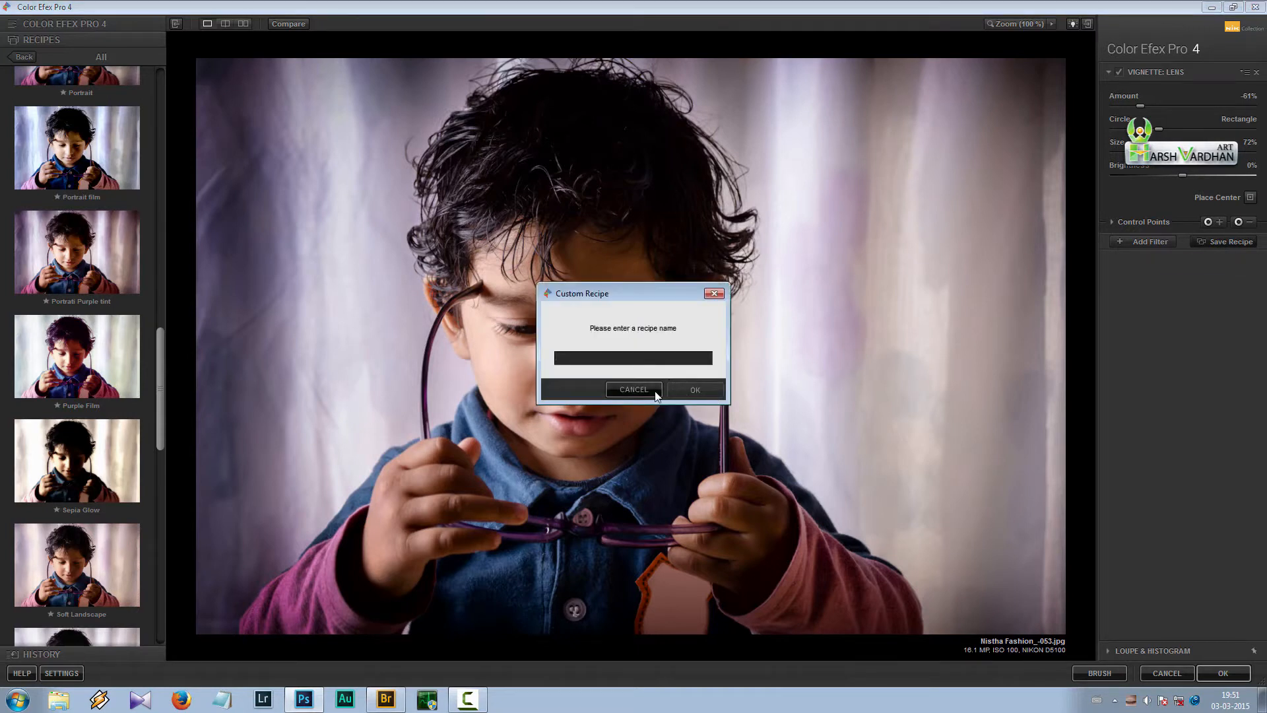
pyautogui.click(634, 389)
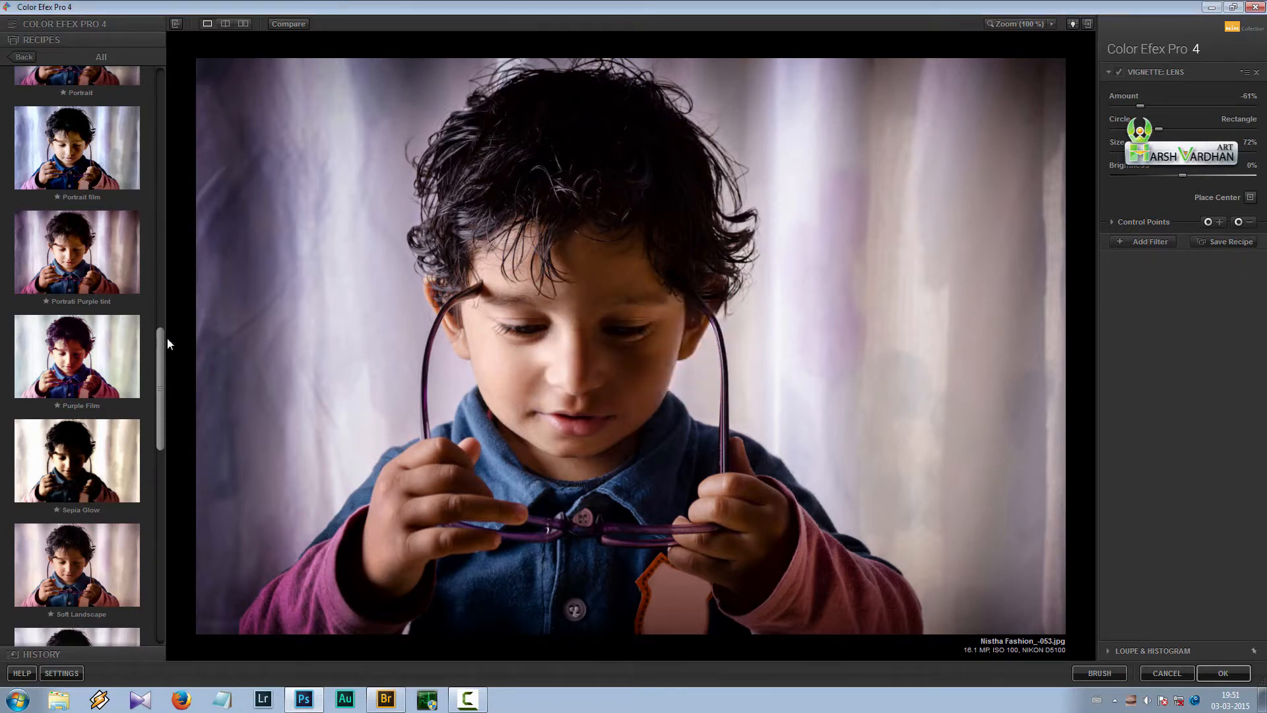
pyautogui.moveTo(161, 362); pyautogui.dragTo(164, 478)
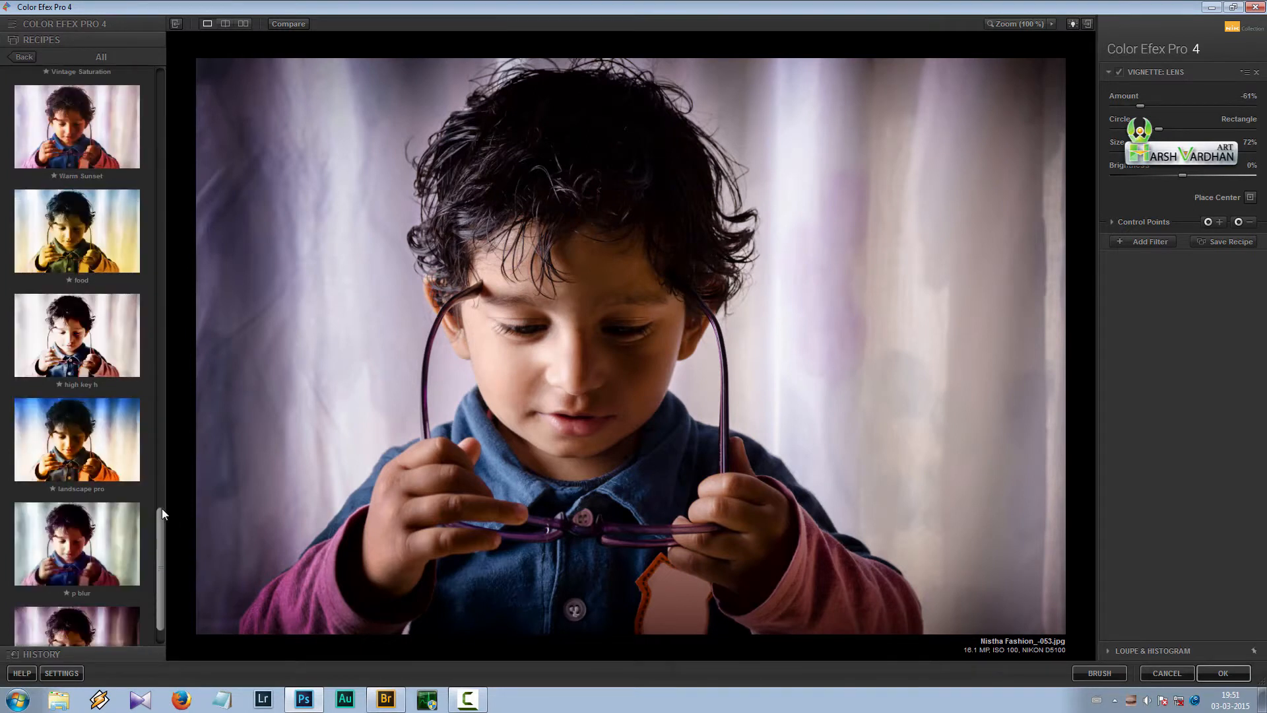
pyautogui.moveTo(164, 509); pyautogui.dragTo(160, 560)
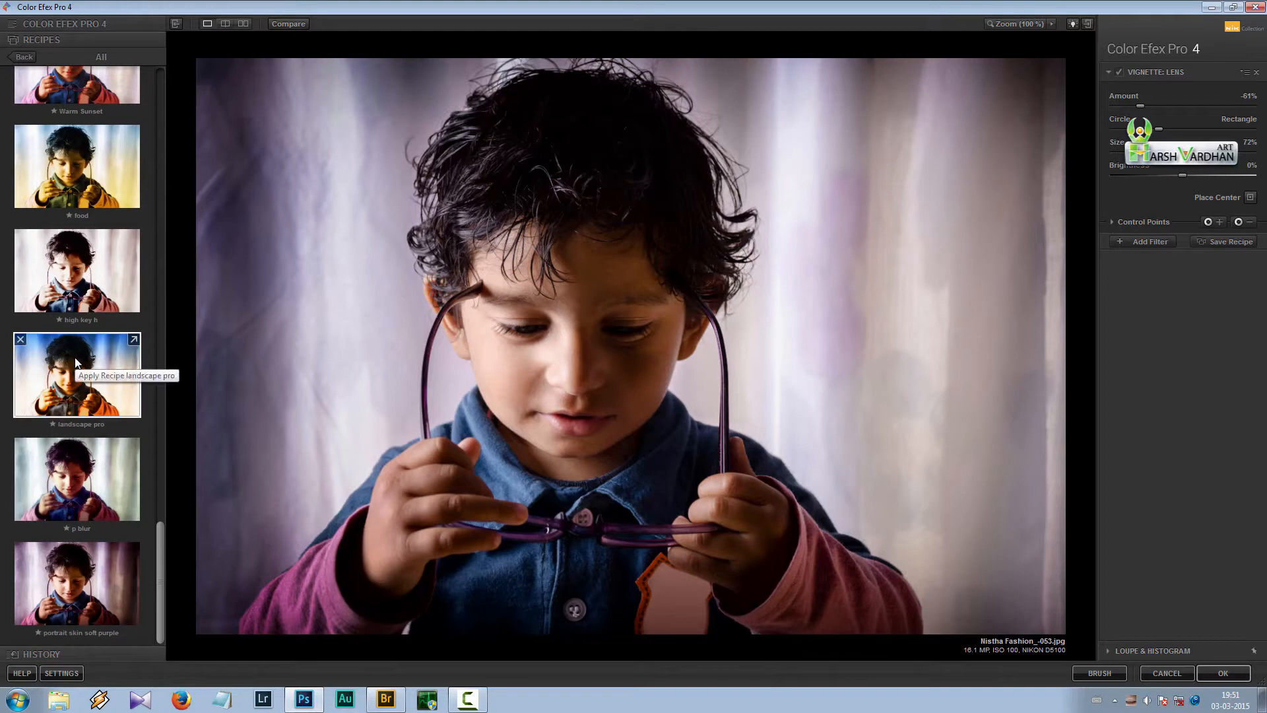
pyautogui.click(74, 588)
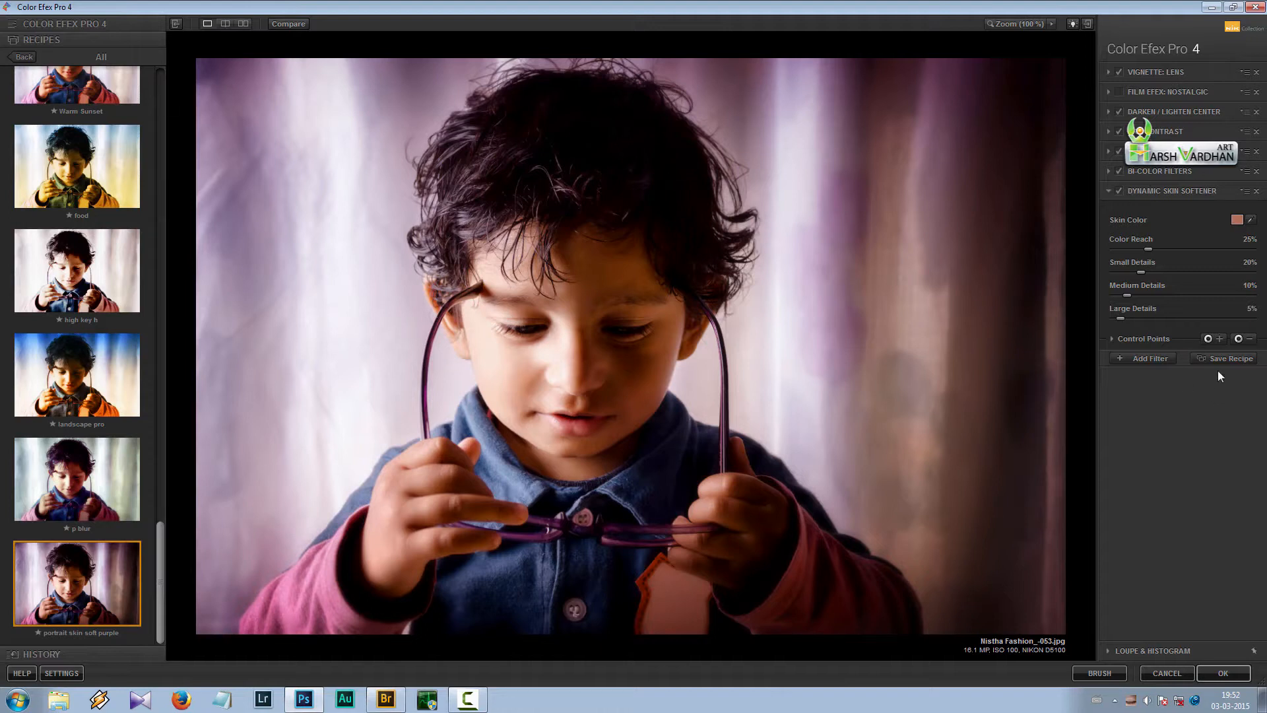
# Step: Remove all filters from the Color Efex Pro filter stack, leaving only an empty filter slot
pyautogui.click(1120, 91)
pyautogui.click(1256, 73)
pyautogui.click(1256, 73)
pyautogui.click(1256, 73)
pyautogui.click(1256, 72)
pyautogui.click(1256, 72)
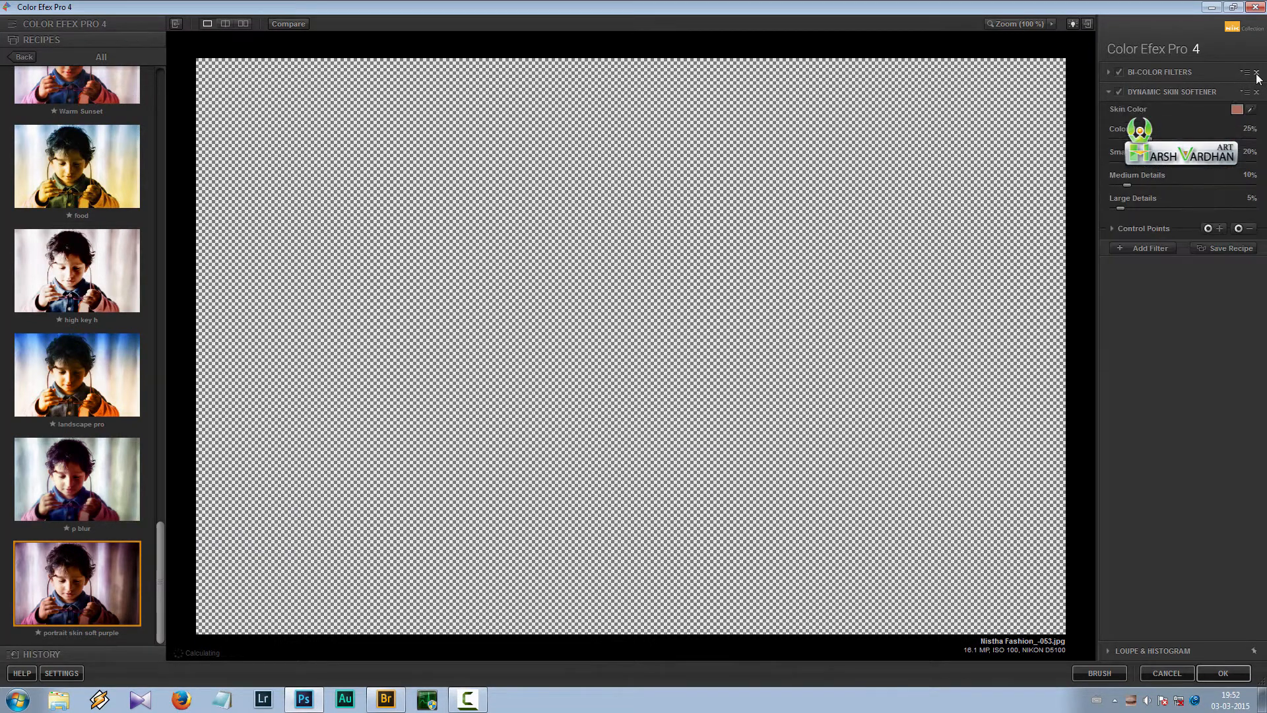
pyautogui.click(1256, 72)
pyautogui.click(1256, 72)
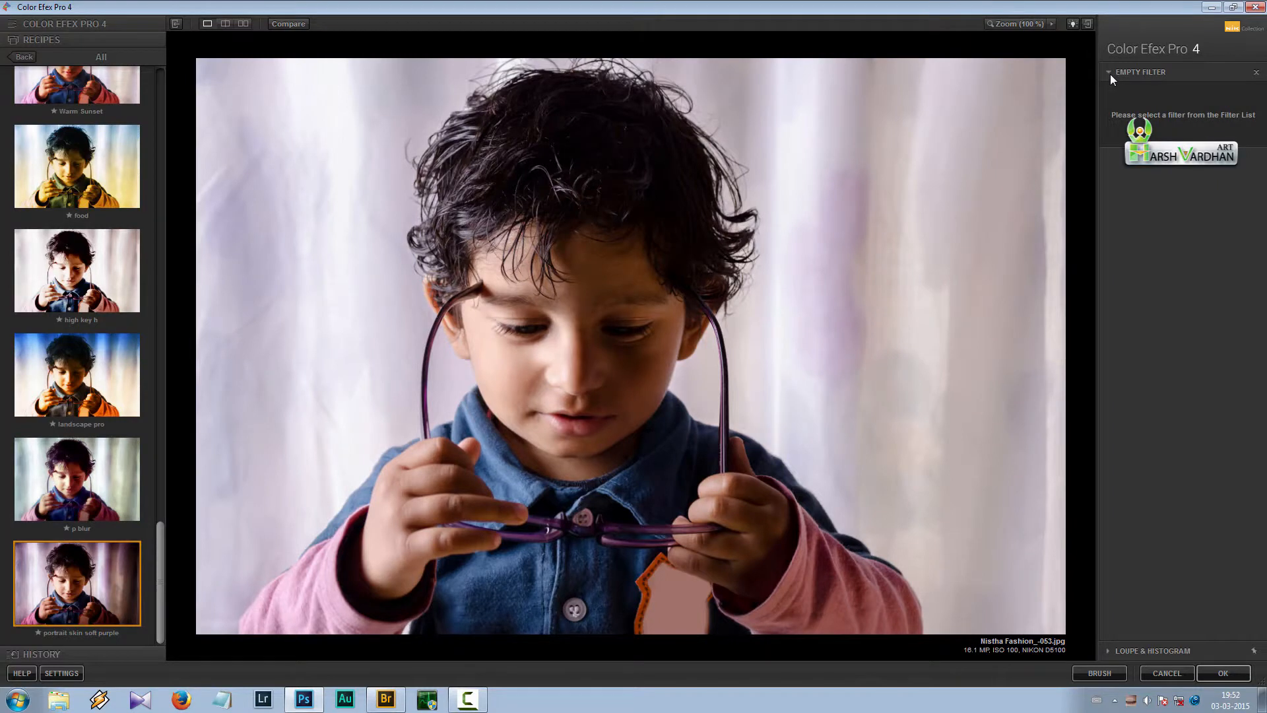
# Step: Fill the empty filter slot with the Pro Contrast filter
pyautogui.click(11, 26)
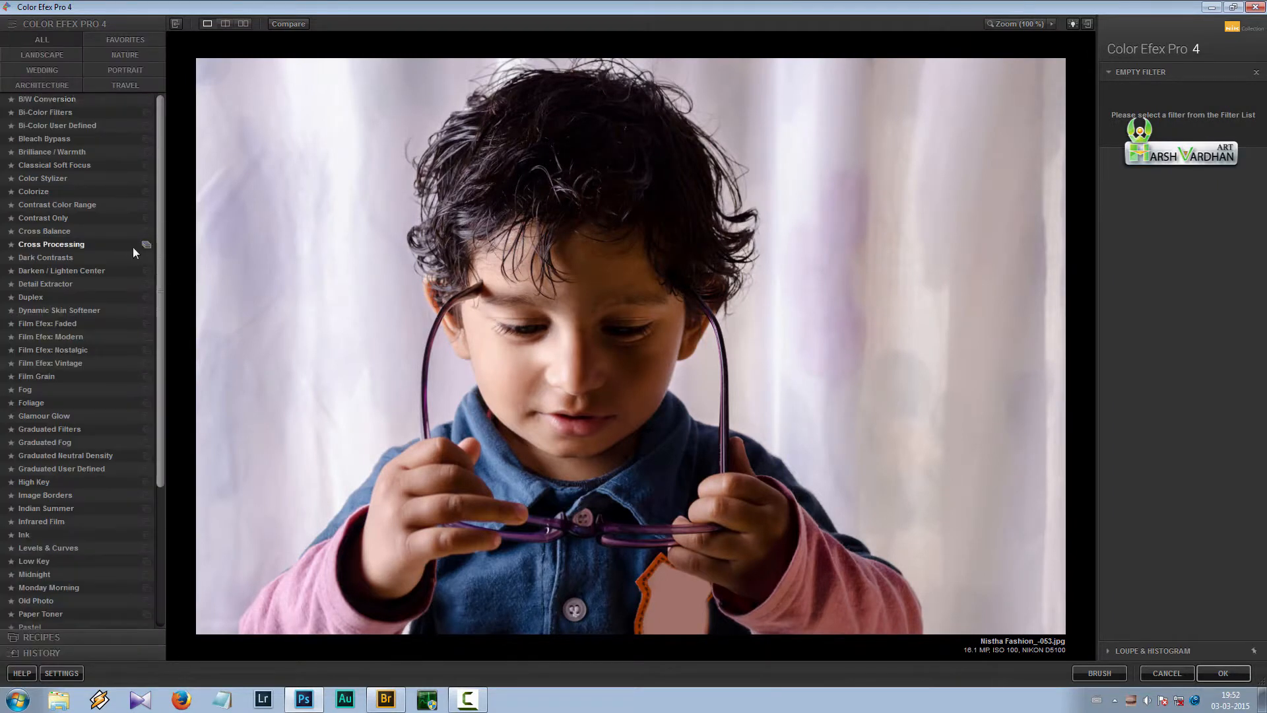
pyautogui.moveTo(160, 161); pyautogui.dragTo(165, 319)
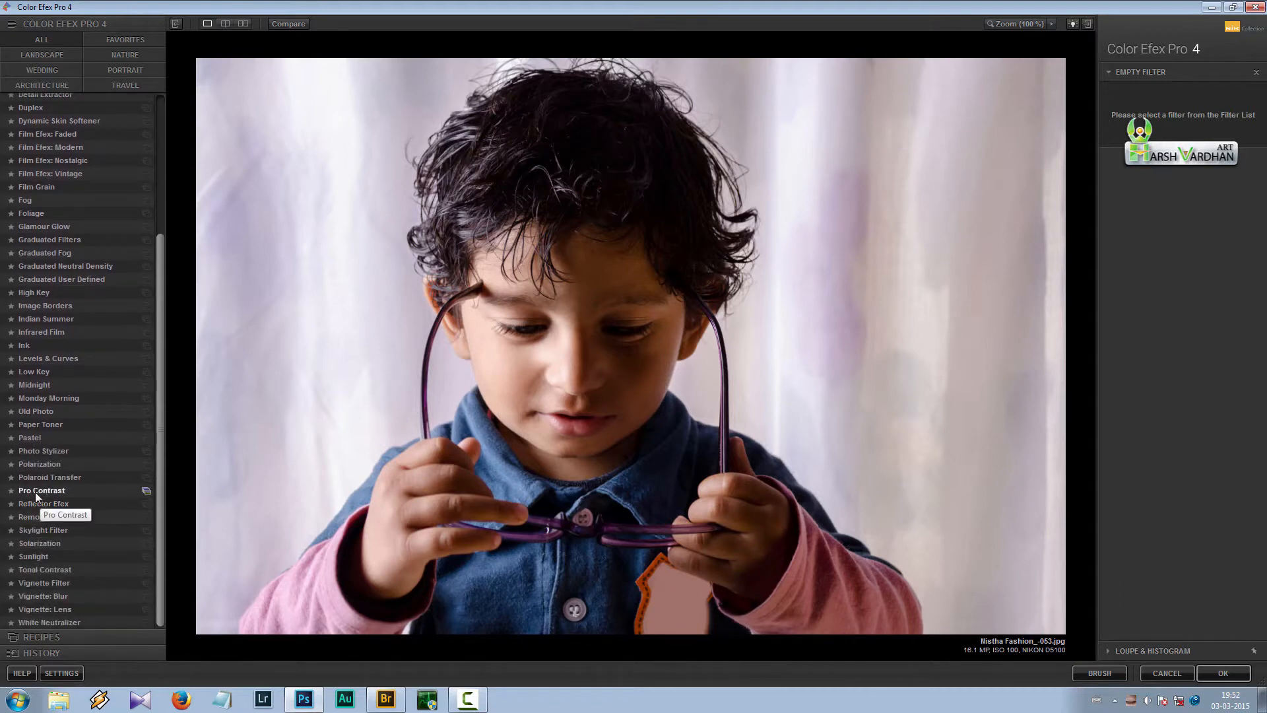
pyautogui.click(55, 490)
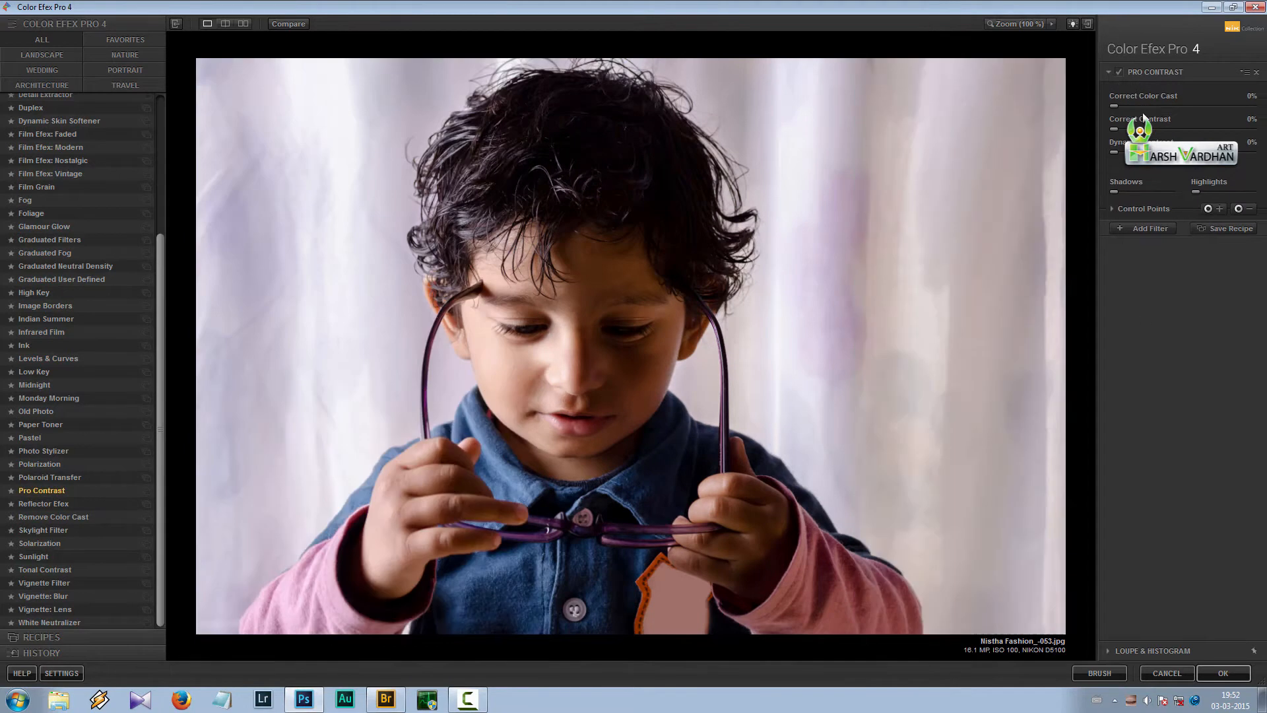
# Step: Set Pro Contrast's Correct Color Cast to 11%, Correct Contrast to 29% and Dynamic Contrast to 71%
pyautogui.moveTo(1115, 108); pyautogui.dragTo(1141, 114)
pyautogui.moveTo(1165, 107); pyautogui.dragTo(1194, 113)
pyautogui.moveTo(1121, 107); pyautogui.dragTo(1131, 105)
pyautogui.moveTo(1114, 128); pyautogui.dragTo(1184, 151)
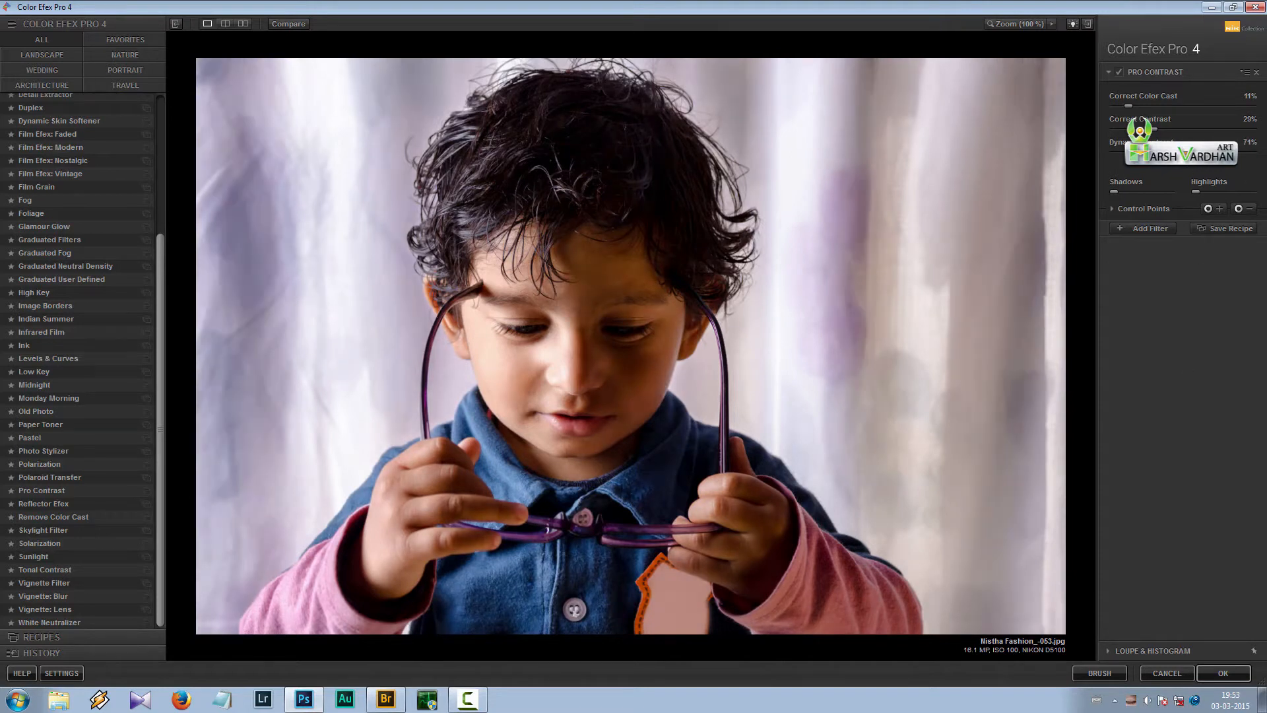
# Step: Reduce Dynamic Contrast to 47% and try out the Shadows and Highlights sliders, returning both to their minimum
pyautogui.moveTo(1189, 151)
pyautogui.mouseDown()
pyautogui.moveTo(1160, 152)
pyautogui.moveTo(1186, 152)
pyautogui.mouseUp()
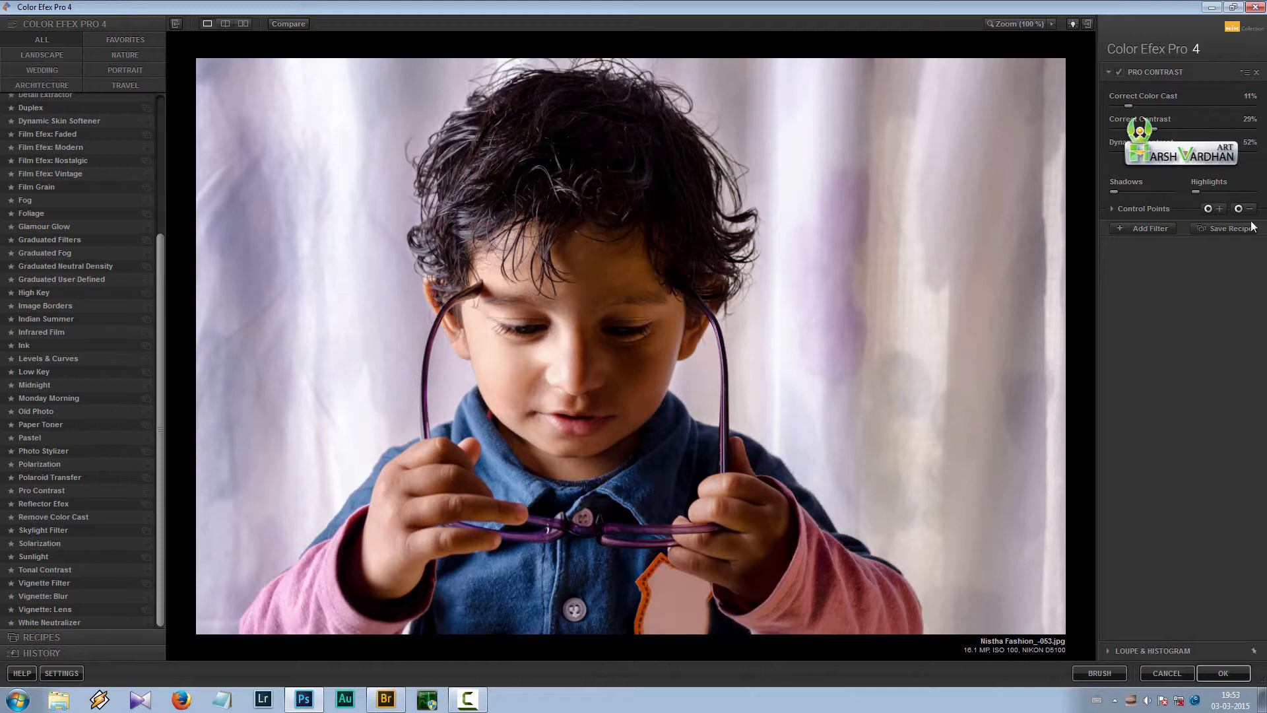
pyautogui.moveTo(1159, 152); pyautogui.dragTo(1181, 152)
pyautogui.moveTo(1146, 192); pyautogui.dragTo(1115, 193)
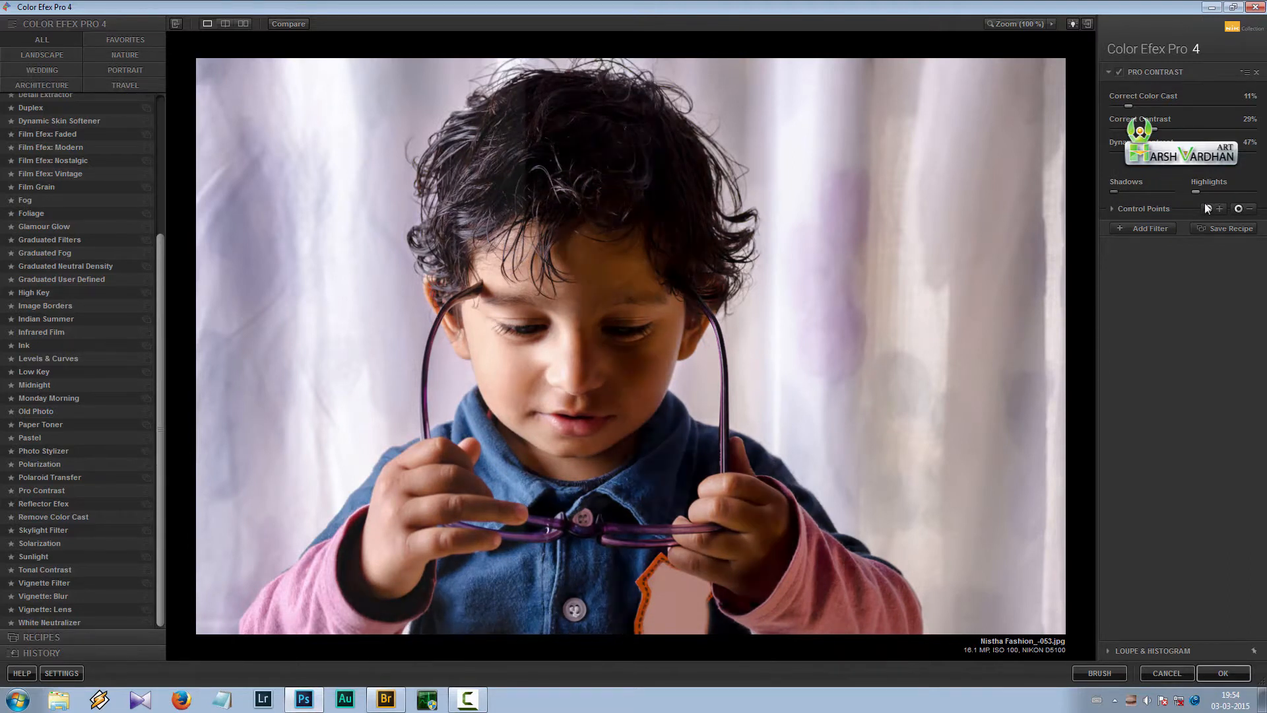
pyautogui.moveTo(1238, 191); pyautogui.dragTo(1189, 193)
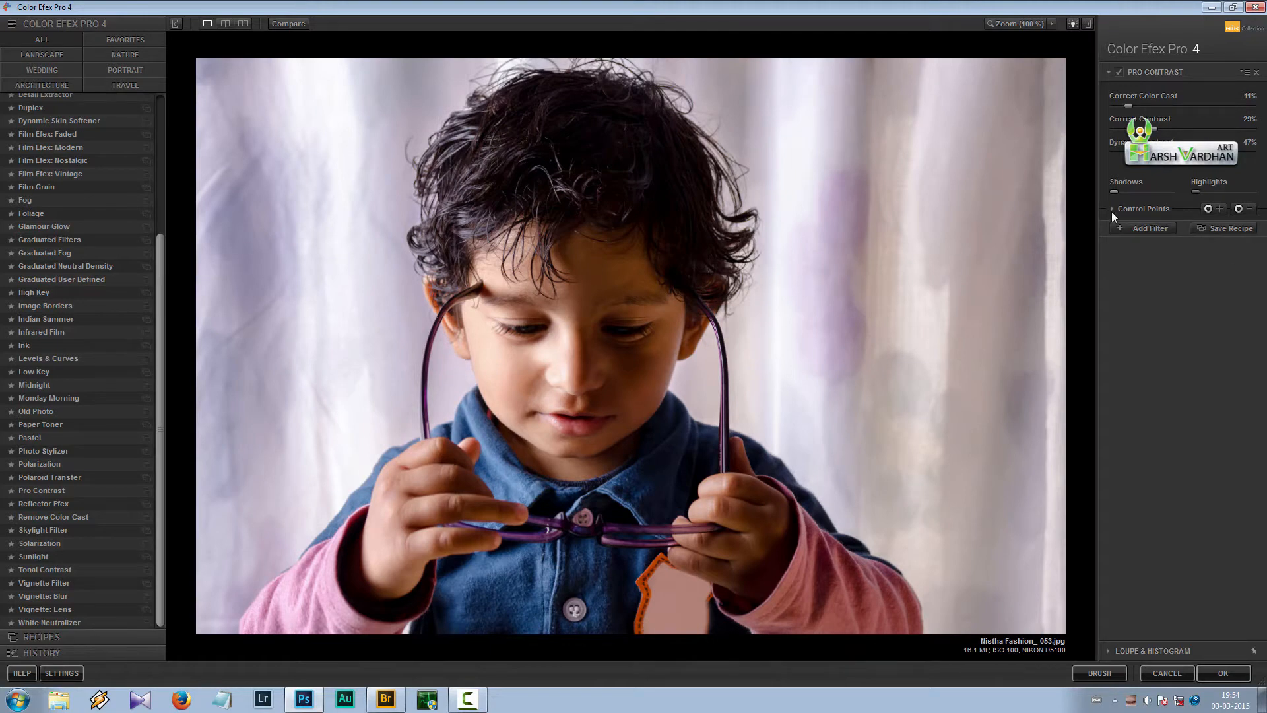
# Step: Place a subtractive control point on the boy's nose for Pro Contrast and adjust its settings
pyautogui.click(1249, 210)
pyautogui.click(573, 337)
pyautogui.moveTo(611, 343); pyautogui.dragTo(616, 340)
pyautogui.moveTo(600, 339); pyautogui.dragTo(622, 344)
pyautogui.moveTo(601, 347)
pyautogui.moveTo(611, 355)
pyautogui.mouseDown()
pyautogui.moveTo(650, 353)
pyautogui.moveTo(595, 351)
pyautogui.mouseUp()
pyautogui.moveTo(596, 350)
pyautogui.mouseDown()
pyautogui.moveTo(647, 354)
pyautogui.moveTo(591, 354)
pyautogui.mouseUp()
pyautogui.click(574, 339)
# Step: Add the Bi-Color Filters filter below Pro Contrast and choose the Violet/Pink 1 color set
pyautogui.click(1147, 231)
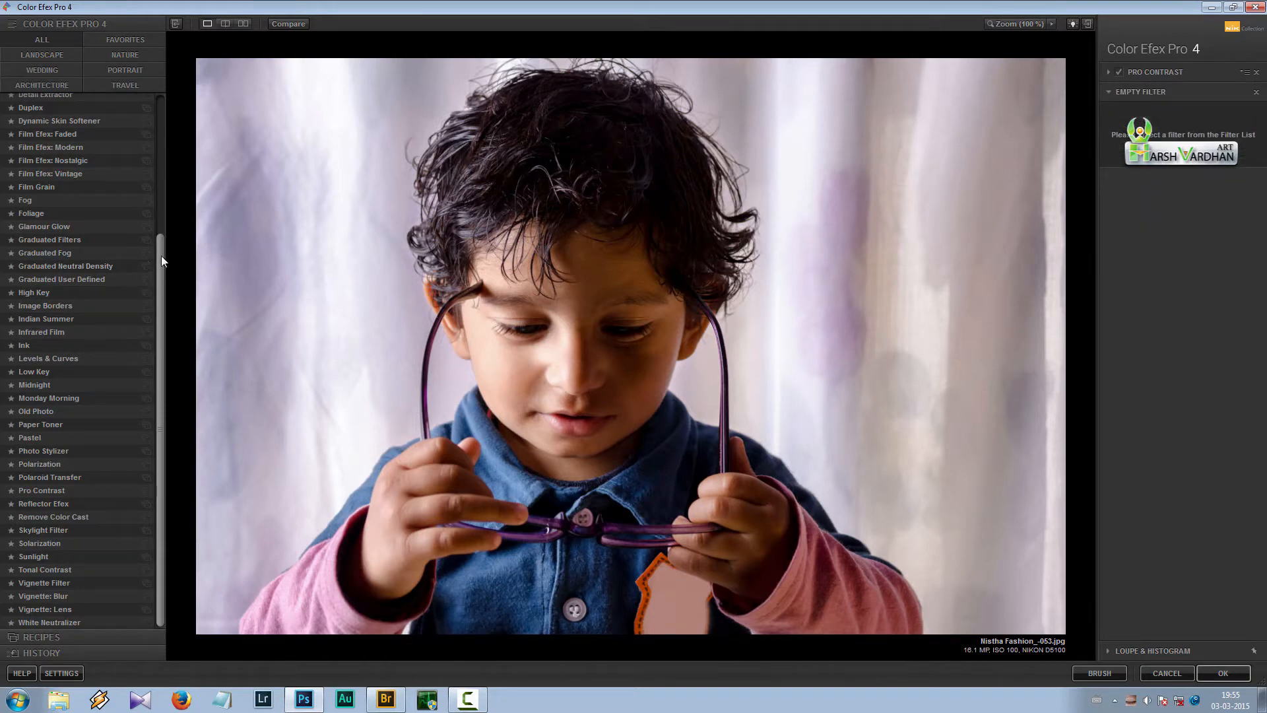
pyautogui.moveTo(163, 243); pyautogui.dragTo(164, 125)
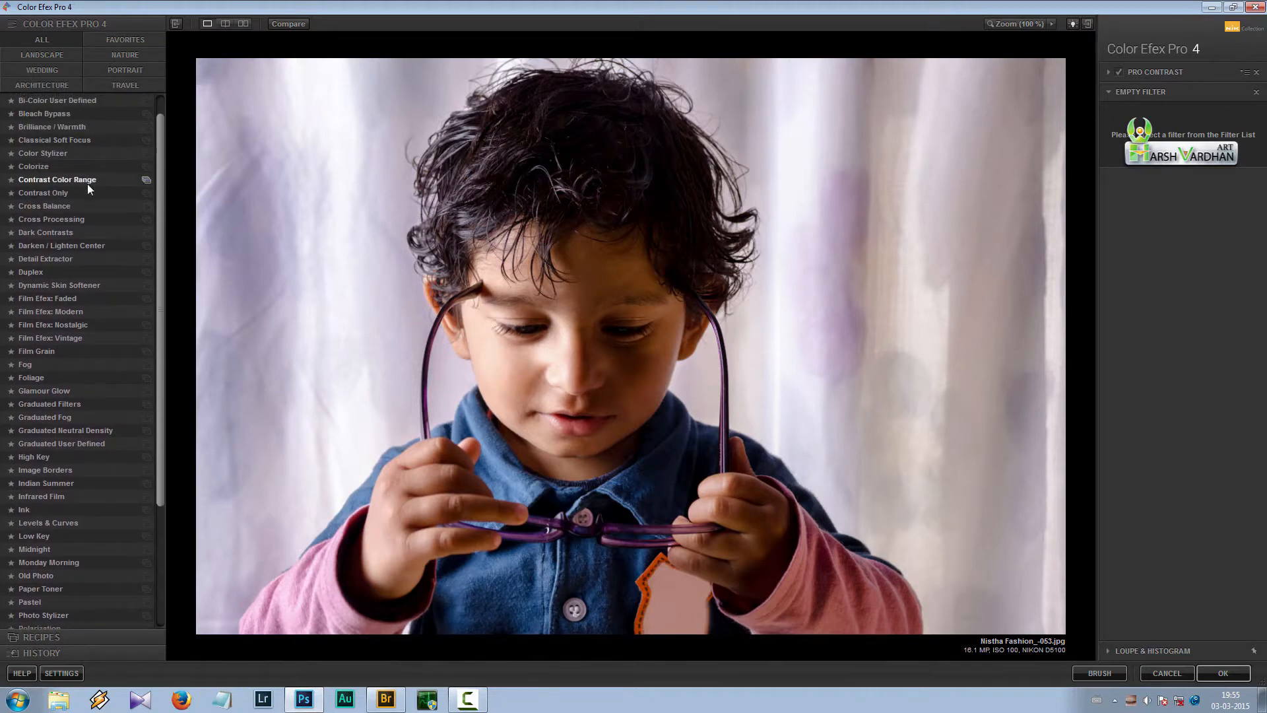
pyautogui.scroll(2, 66, 173)
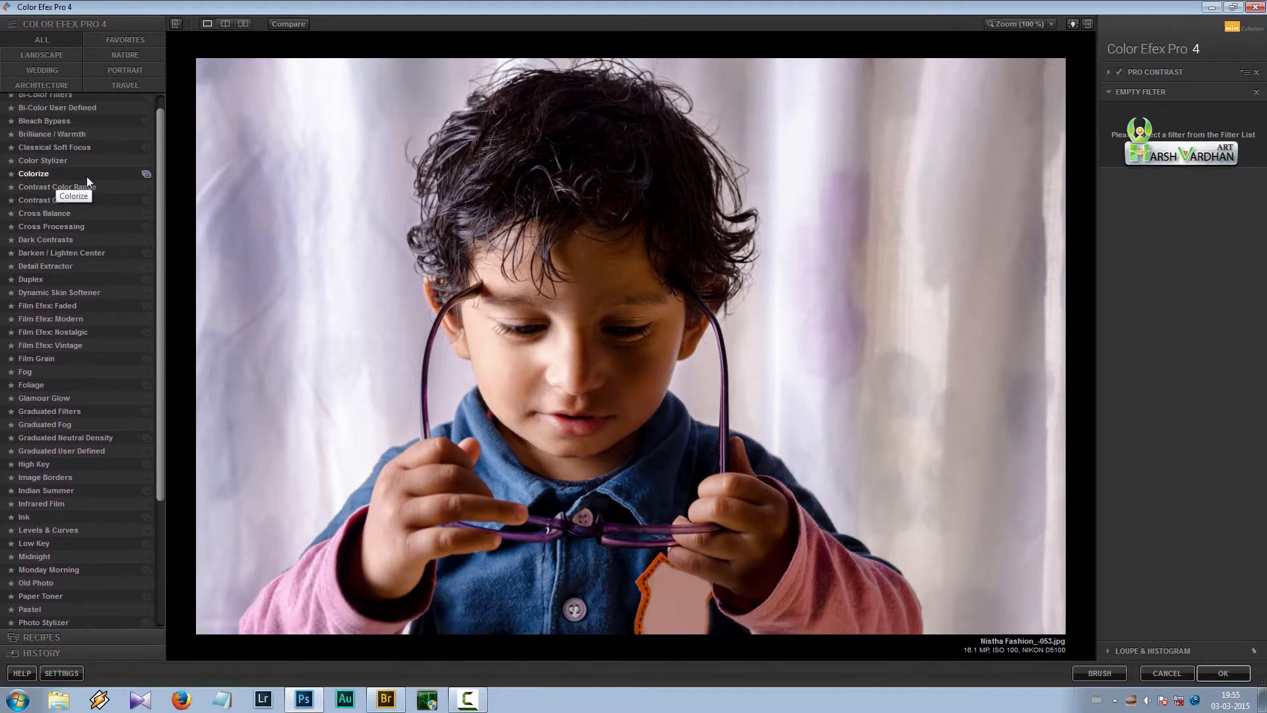
pyautogui.click(56, 114)
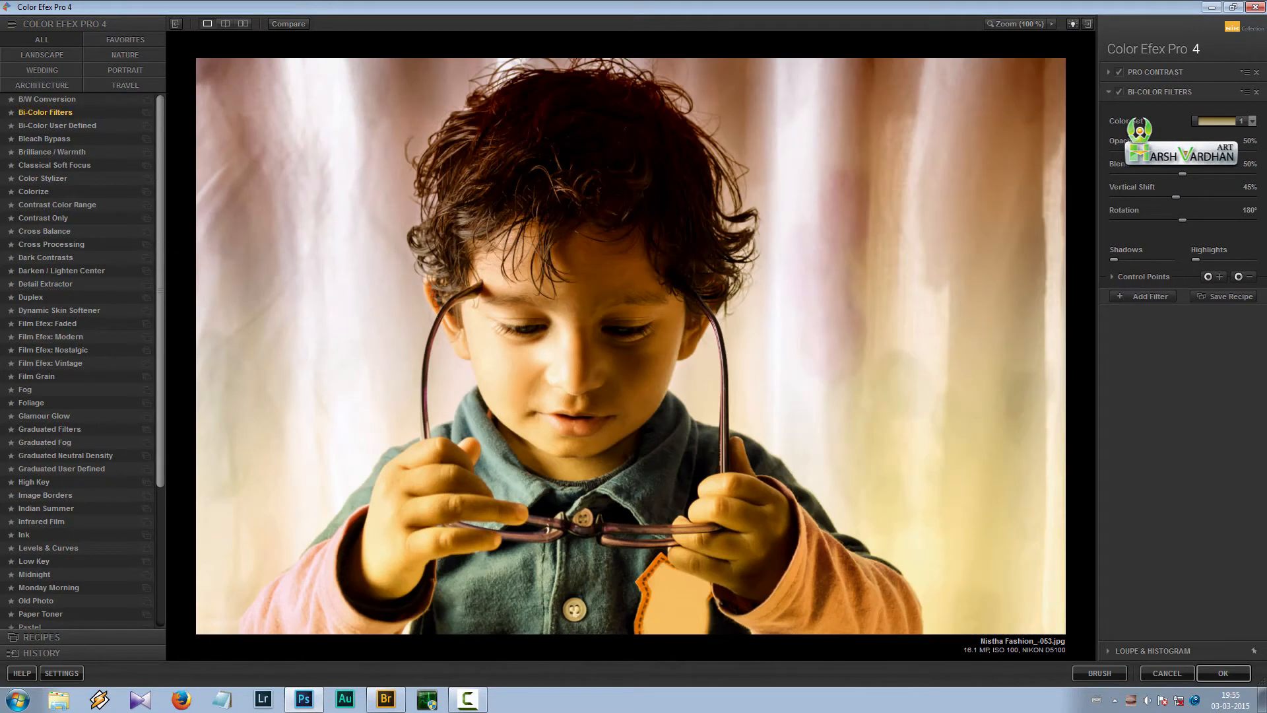
pyautogui.click(1251, 121)
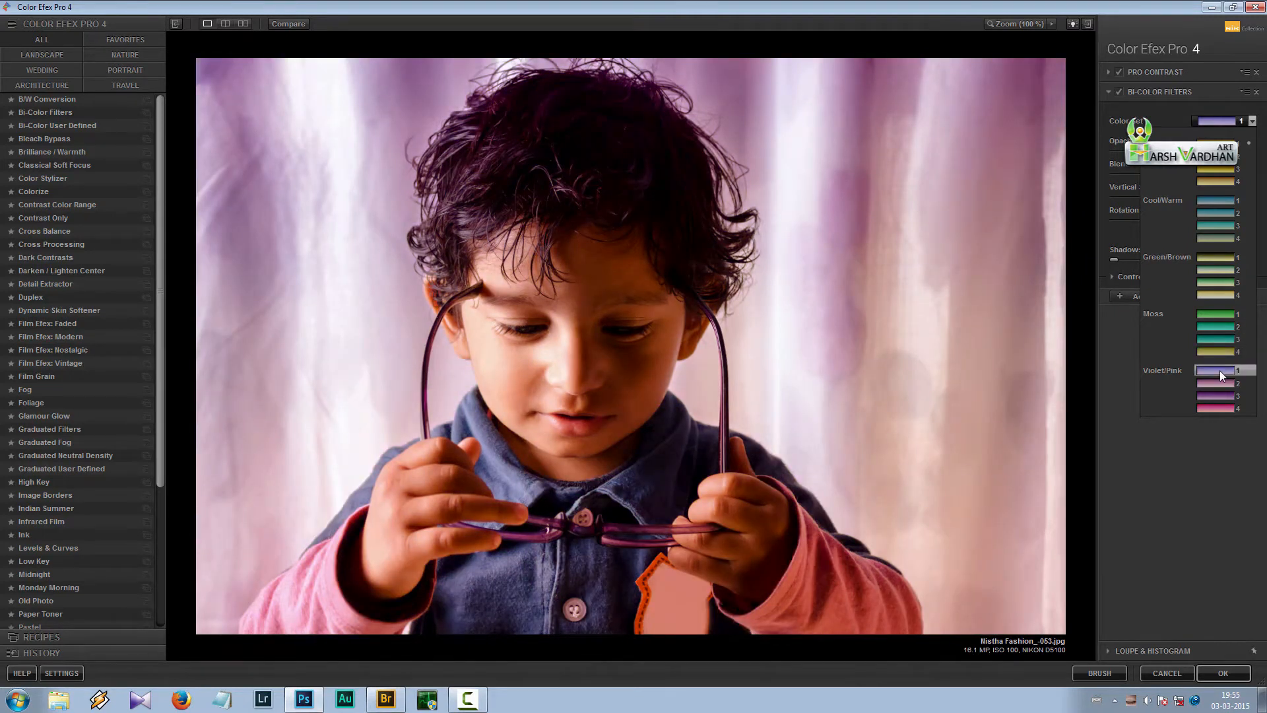
pyautogui.click(1219, 371)
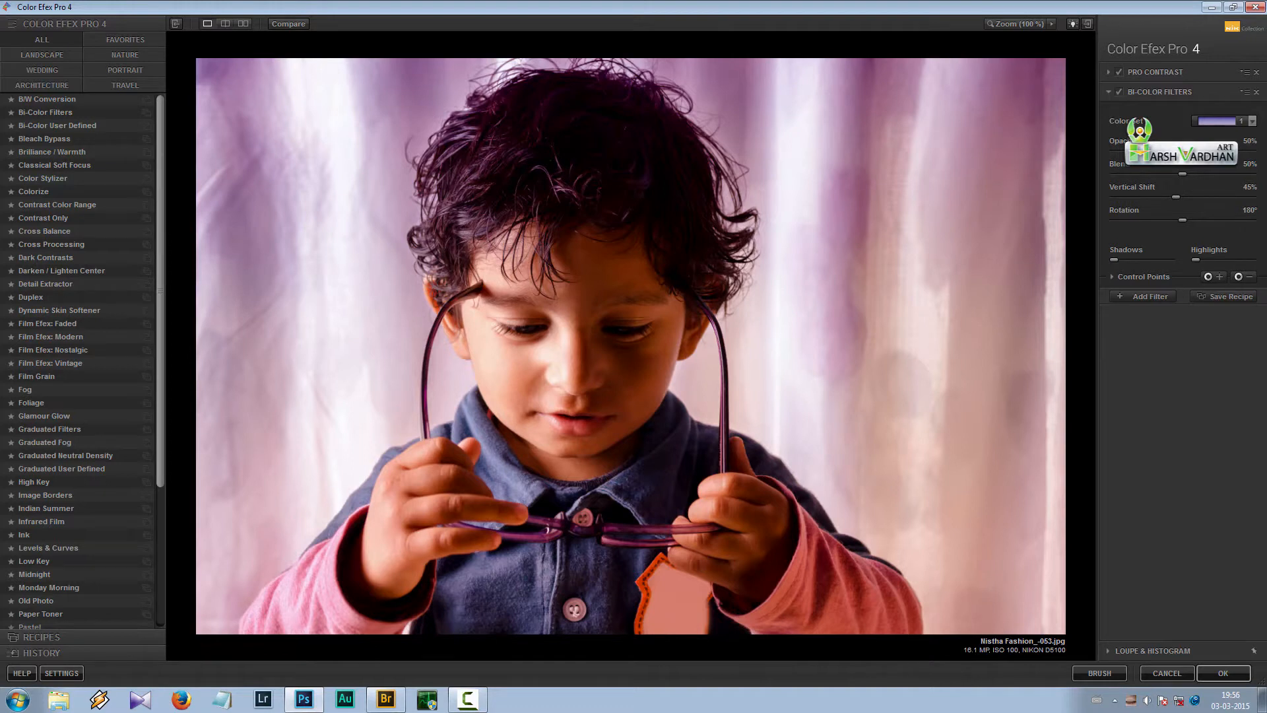
# Step: Try Bi-Color Filters at its minimum and maximum opacity, settling on an Opacity of 35%
pyautogui.moveTo(1163, 151); pyautogui.dragTo(1117, 154)
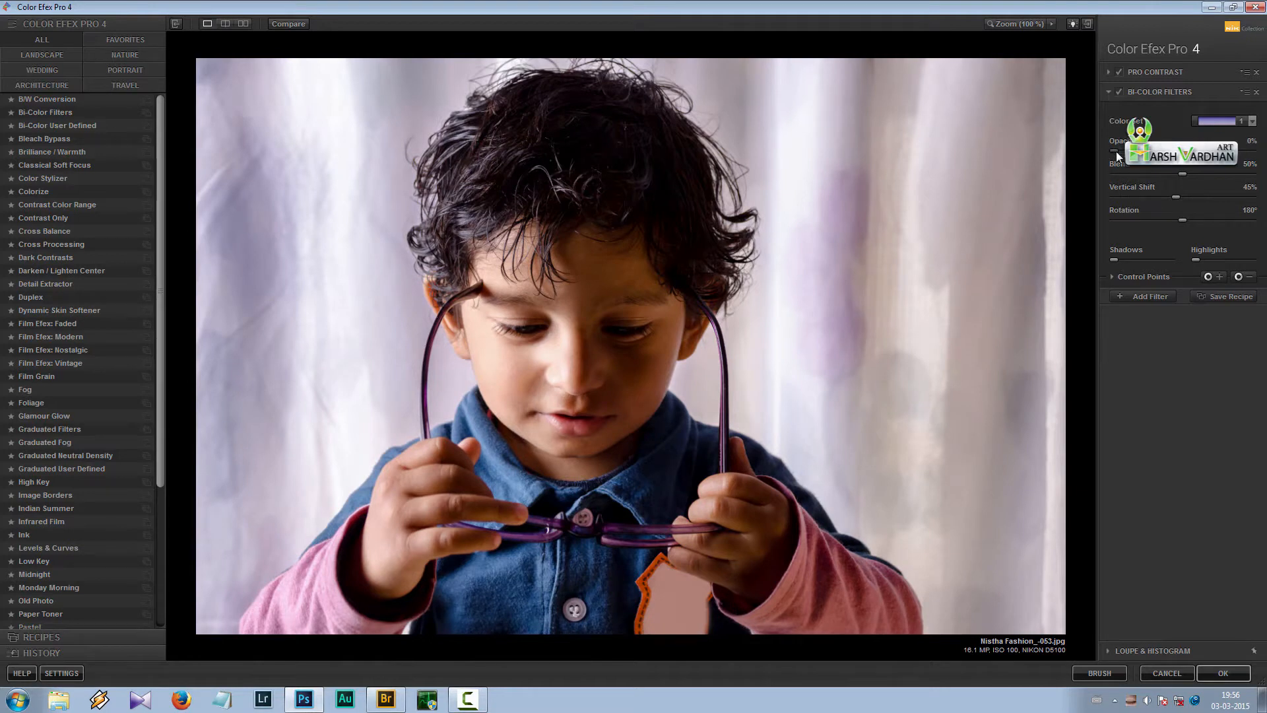
pyautogui.moveTo(1116, 152); pyautogui.dragTo(1262, 156)
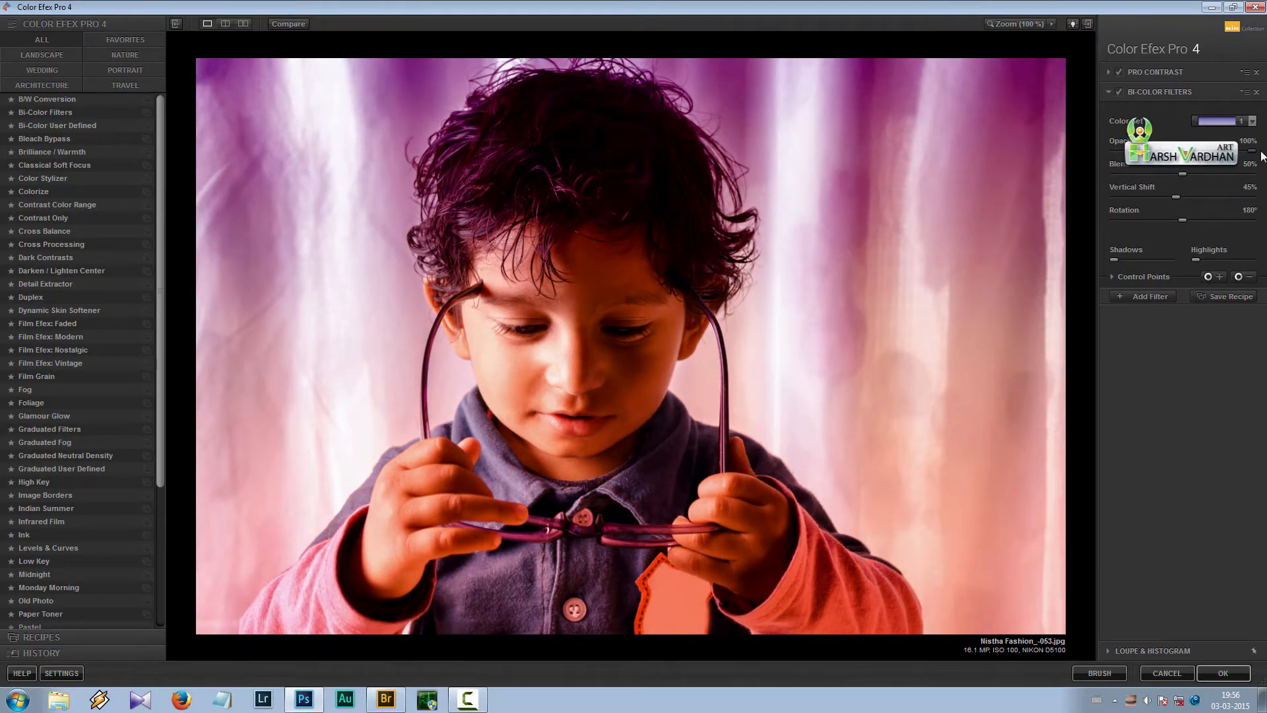
pyautogui.moveTo(1262, 155); pyautogui.dragTo(1236, 153)
pyautogui.moveTo(1156, 153)
pyautogui.mouseDown()
pyautogui.moveTo(1140, 153)
pyautogui.moveTo(1163, 153)
pyautogui.mouseUp()
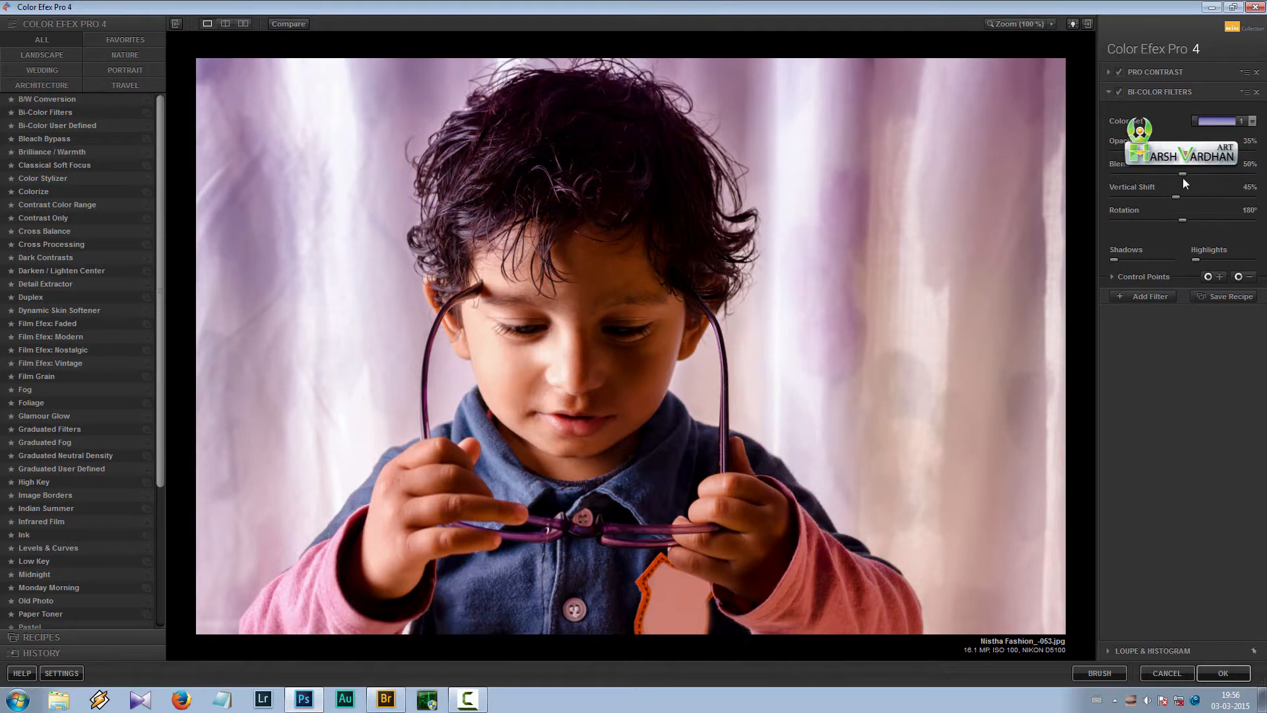
# Step: Compare both extremes of the Bi-Color Filters blend and set Blend to 59%
pyautogui.moveTo(1182, 175)
pyautogui.mouseDown()
pyautogui.moveTo(1108, 170)
pyautogui.moveTo(1181, 172)
pyautogui.mouseUp()
pyautogui.moveTo(1196, 172); pyautogui.dragTo(1250, 174)
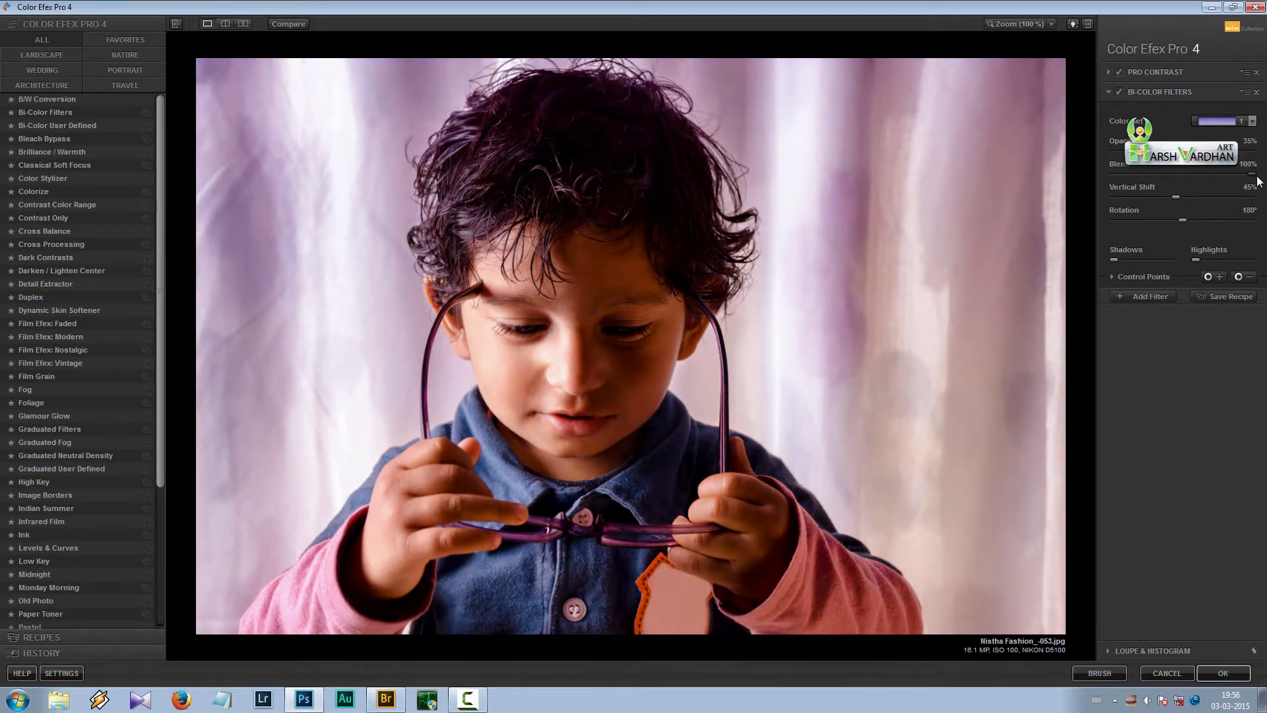
pyautogui.moveTo(1126, 172); pyautogui.dragTo(1098, 179)
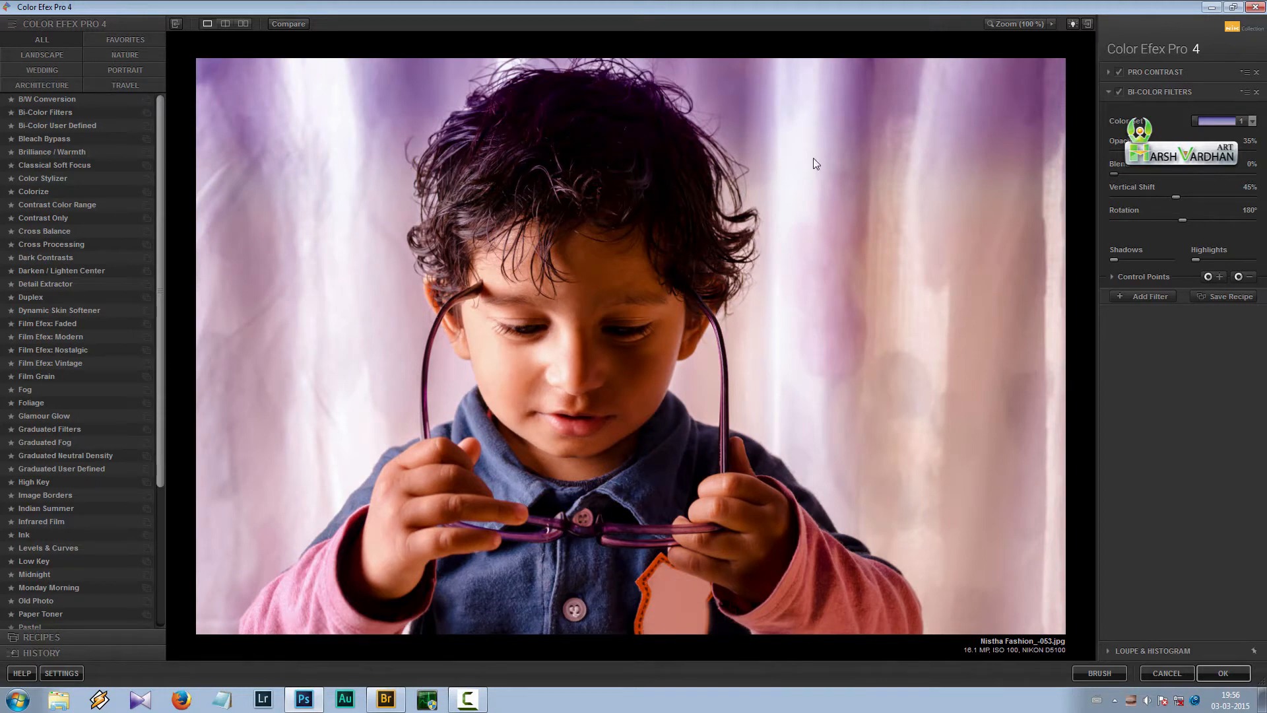
pyautogui.moveTo(1124, 175); pyautogui.dragTo(1183, 179)
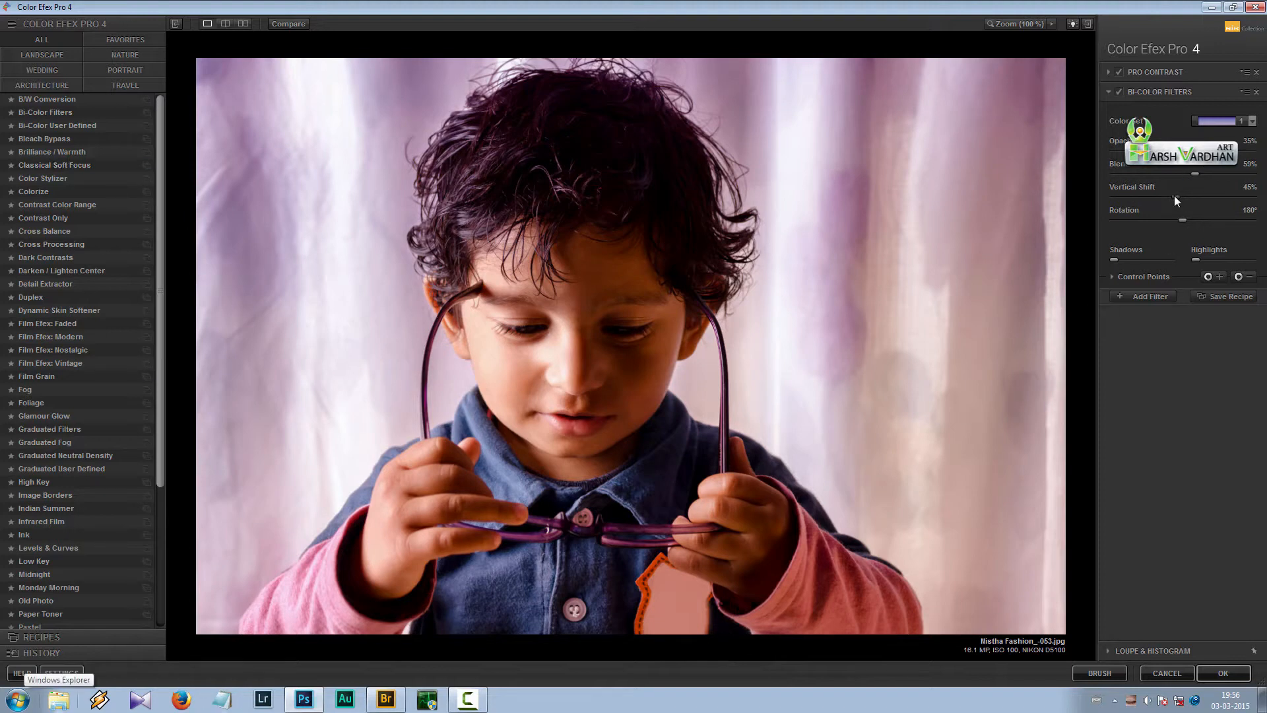
# Step: Try different Vertical Shift and Rotation values on the bi-color gradient, resetting them to 45% and 180°
pyautogui.moveTo(1200, 197); pyautogui.dragTo(1157, 195)
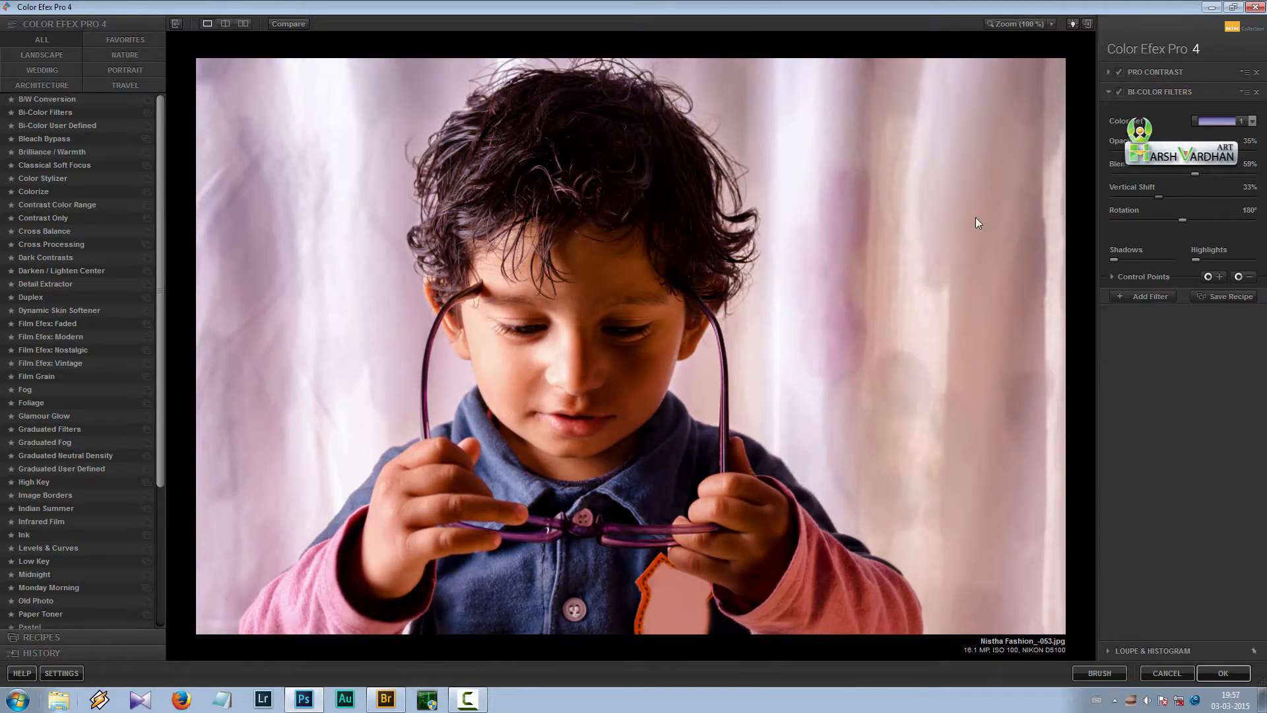
pyautogui.moveTo(1160, 197)
pyautogui.mouseDown()
pyautogui.moveTo(1206, 197)
pyautogui.moveTo(1142, 195)
pyautogui.mouseUp()
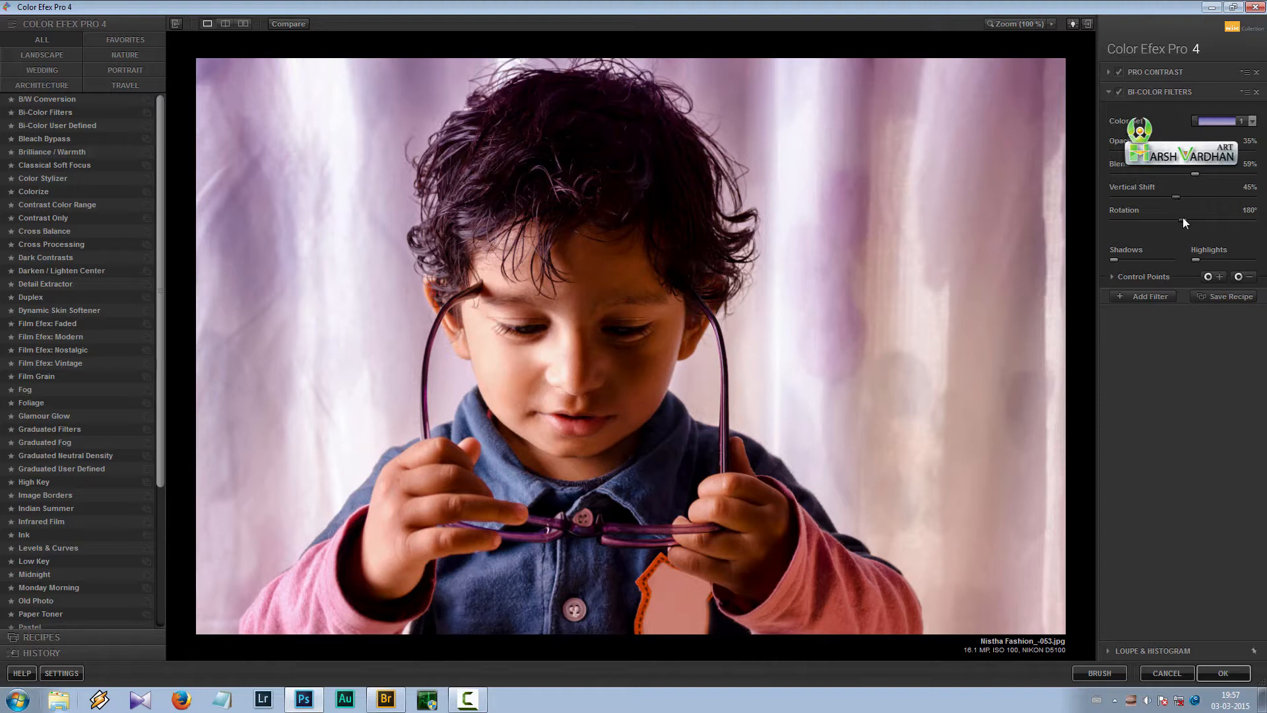
pyautogui.moveTo(1183, 218)
pyautogui.mouseDown()
pyautogui.moveTo(1144, 218)
pyautogui.moveTo(1189, 220)
pyautogui.moveTo(1160, 221)
pyautogui.mouseUp()
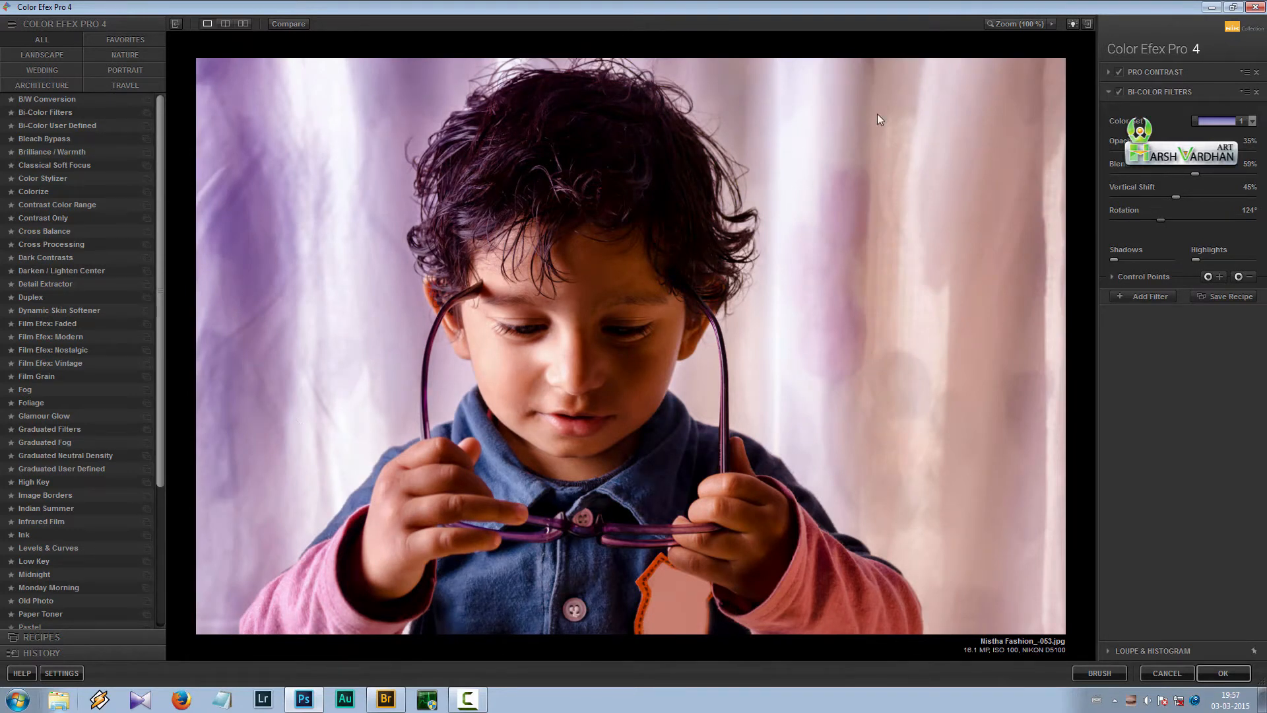
pyautogui.moveTo(1167, 217); pyautogui.dragTo(1216, 218)
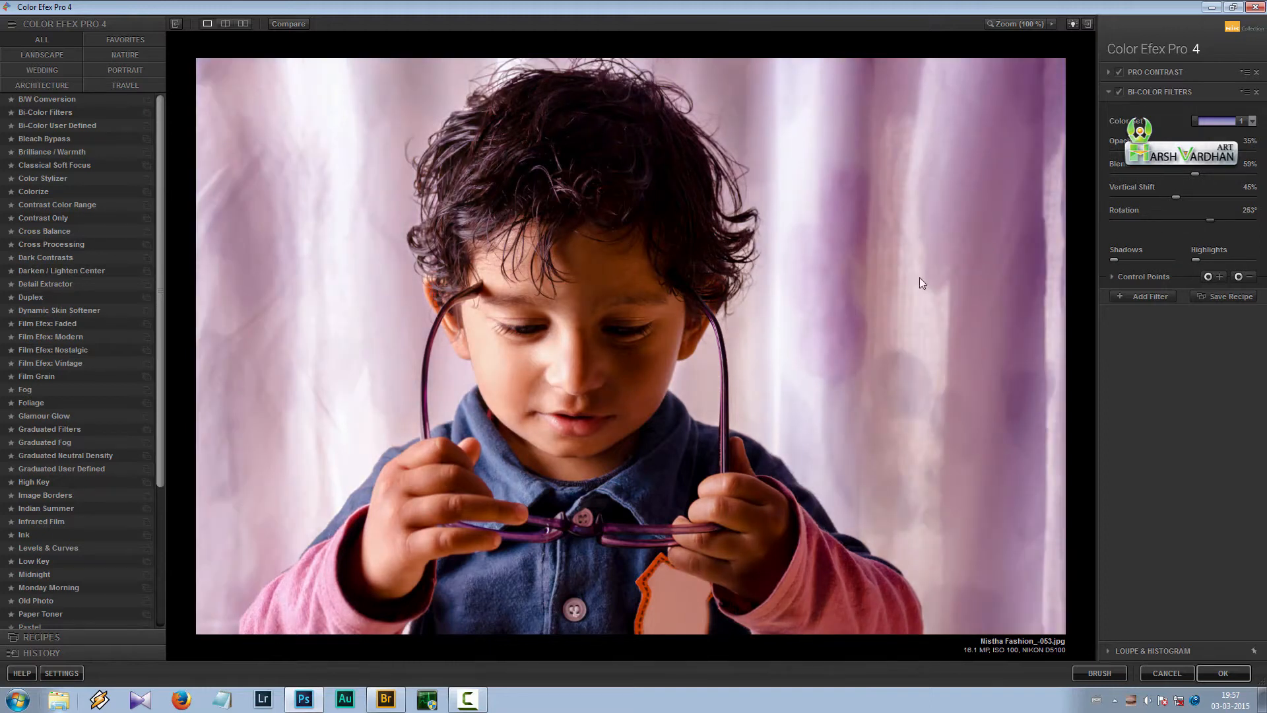
pyautogui.doubleClick(1213, 221)
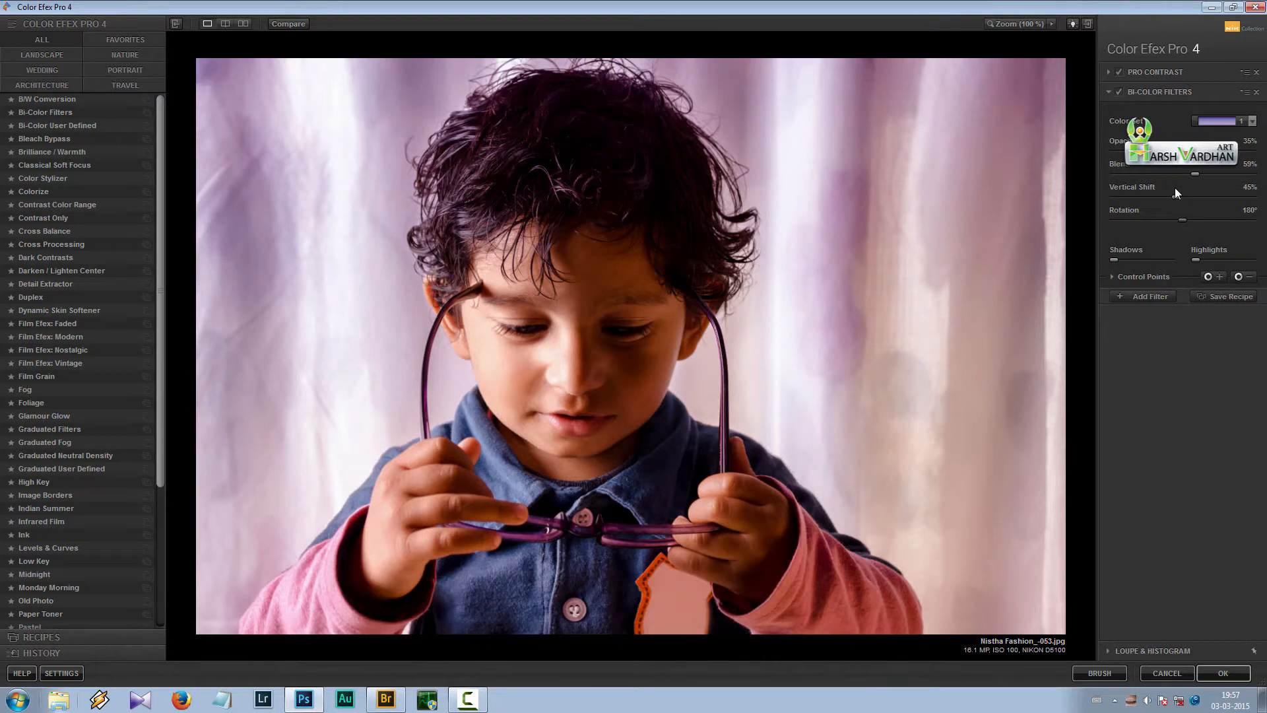
# Step: Add the Darken / Lighten Center filter to the stack
pyautogui.click(1141, 298)
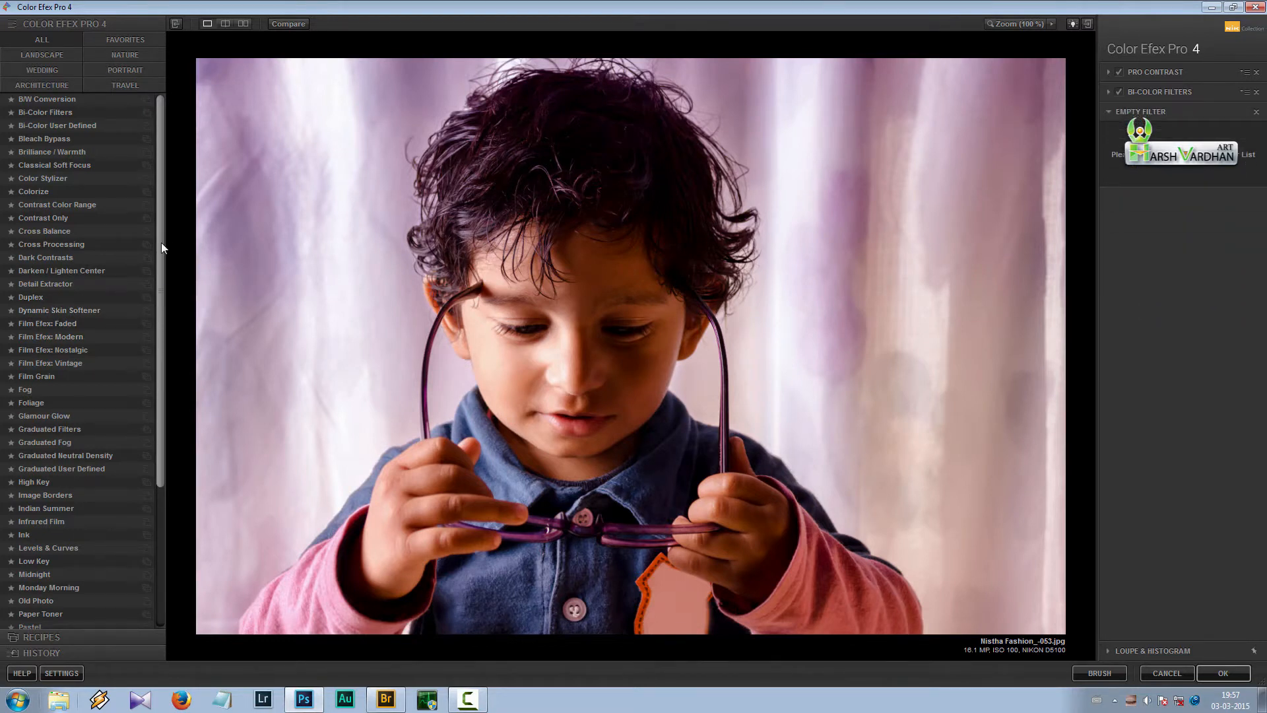
pyautogui.moveTo(161, 243); pyautogui.dragTo(161, 263)
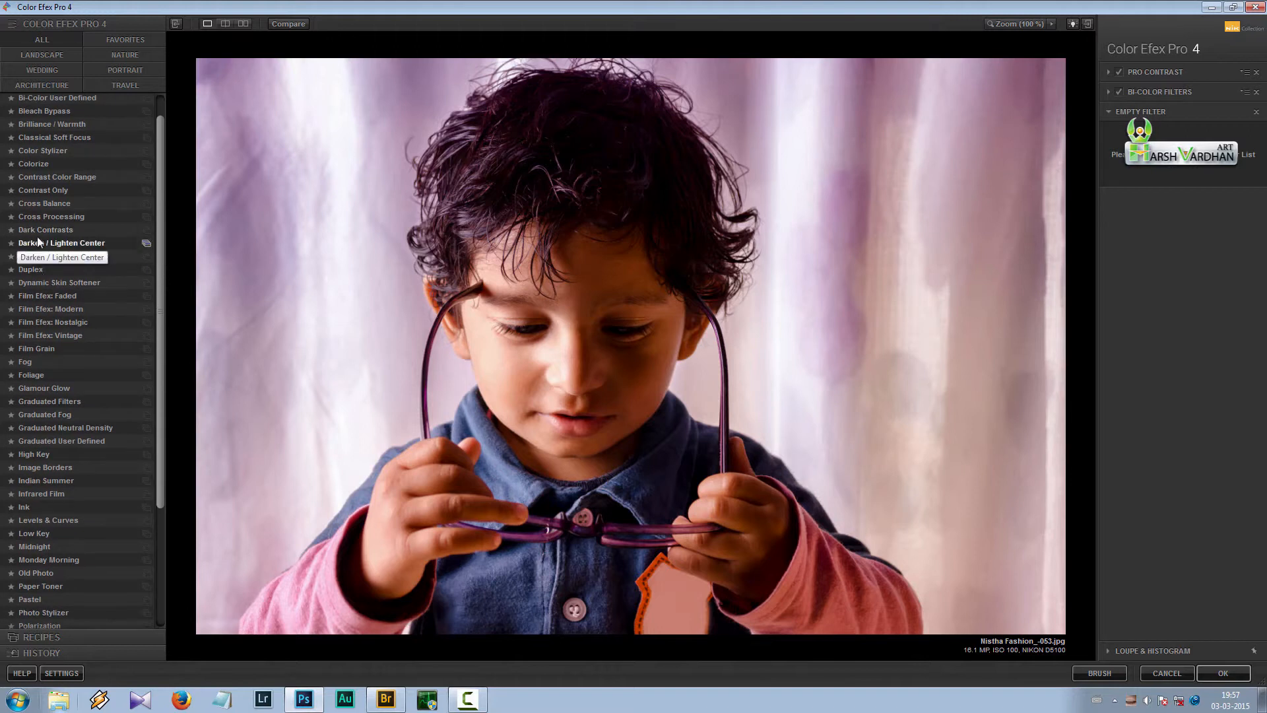
pyautogui.click(84, 243)
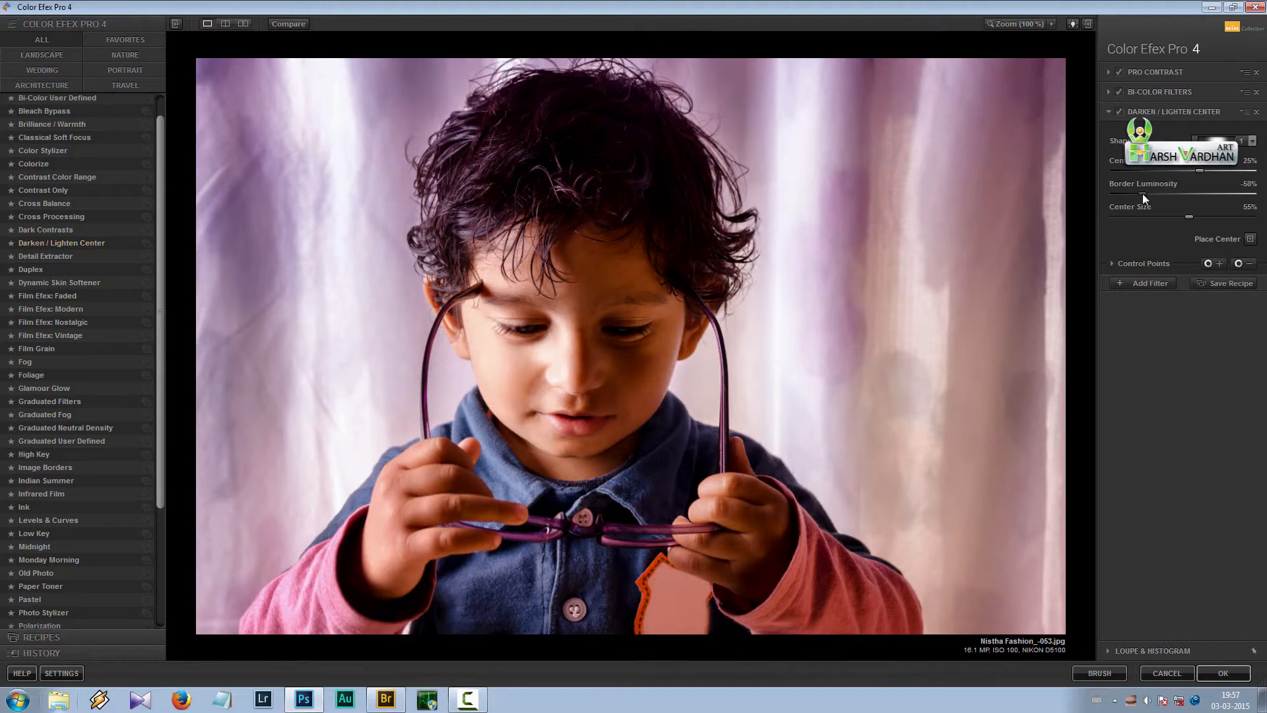
# Step: Set Center Luminosity to 27% and Border Luminosity to -91%, keep Center Size at 55%, and place the center on the boy's nose
pyautogui.moveTo(1137, 195); pyautogui.dragTo(1151, 195)
pyautogui.moveTo(1197, 172)
pyautogui.mouseDown()
pyautogui.moveTo(1177, 169)
pyautogui.moveTo(1201, 172)
pyautogui.mouseUp()
pyautogui.moveTo(1144, 195); pyautogui.dragTo(1114, 195)
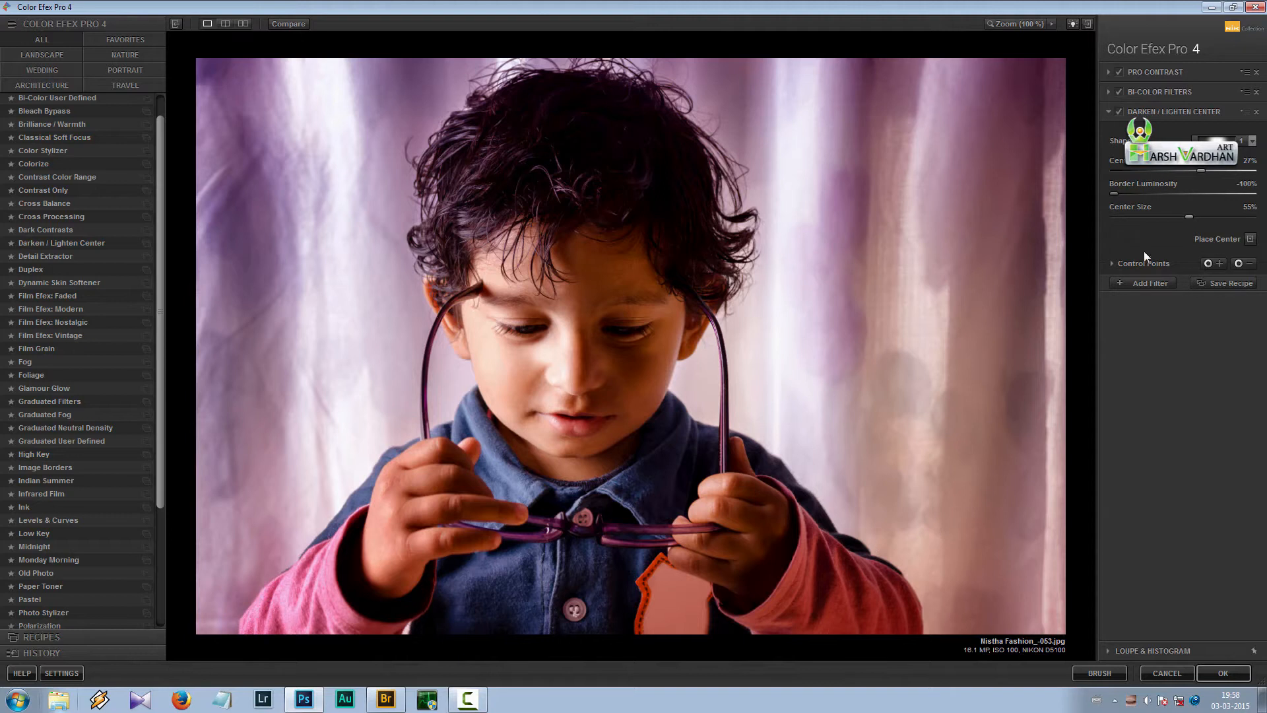
pyautogui.moveTo(1130, 192)
pyautogui.mouseDown()
pyautogui.moveTo(1144, 193)
pyautogui.moveTo(1122, 192)
pyautogui.mouseUp()
pyautogui.moveTo(1197, 218)
pyautogui.mouseDown()
pyautogui.moveTo(1222, 218)
pyautogui.moveTo(1165, 214)
pyautogui.moveTo(1189, 217)
pyautogui.mouseUp()
pyautogui.click(1250, 240)
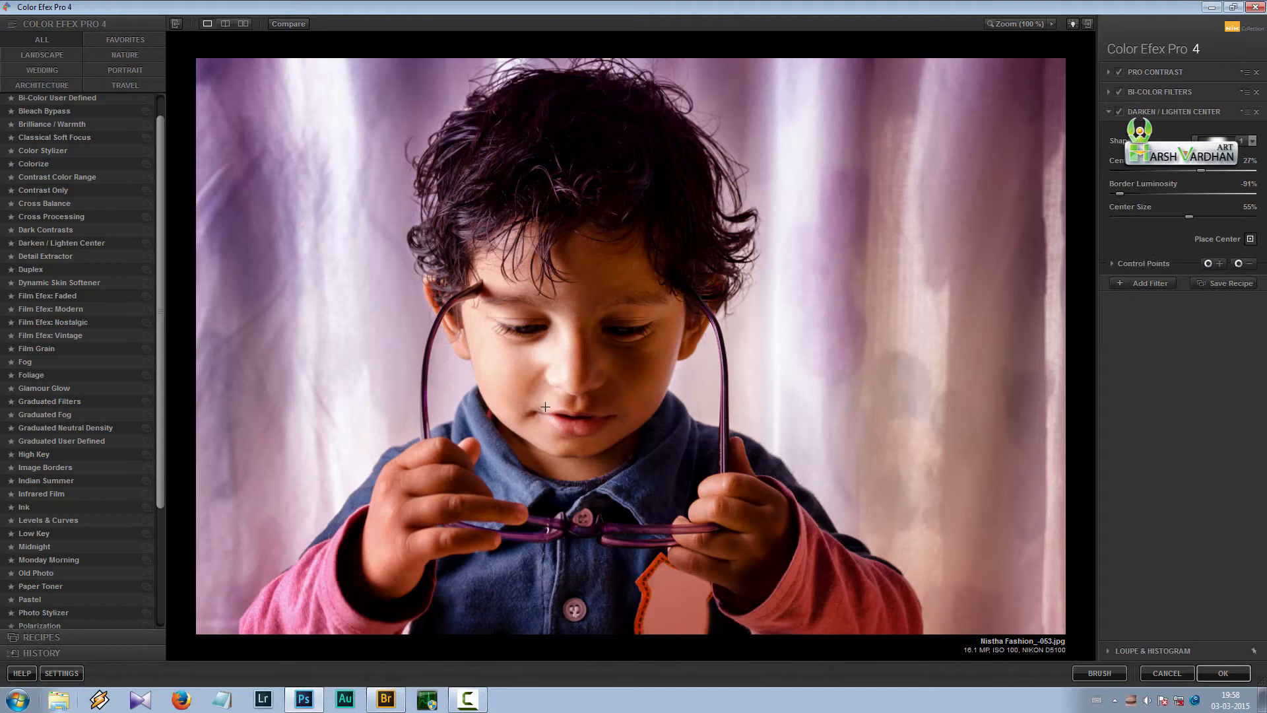
pyautogui.click(580, 357)
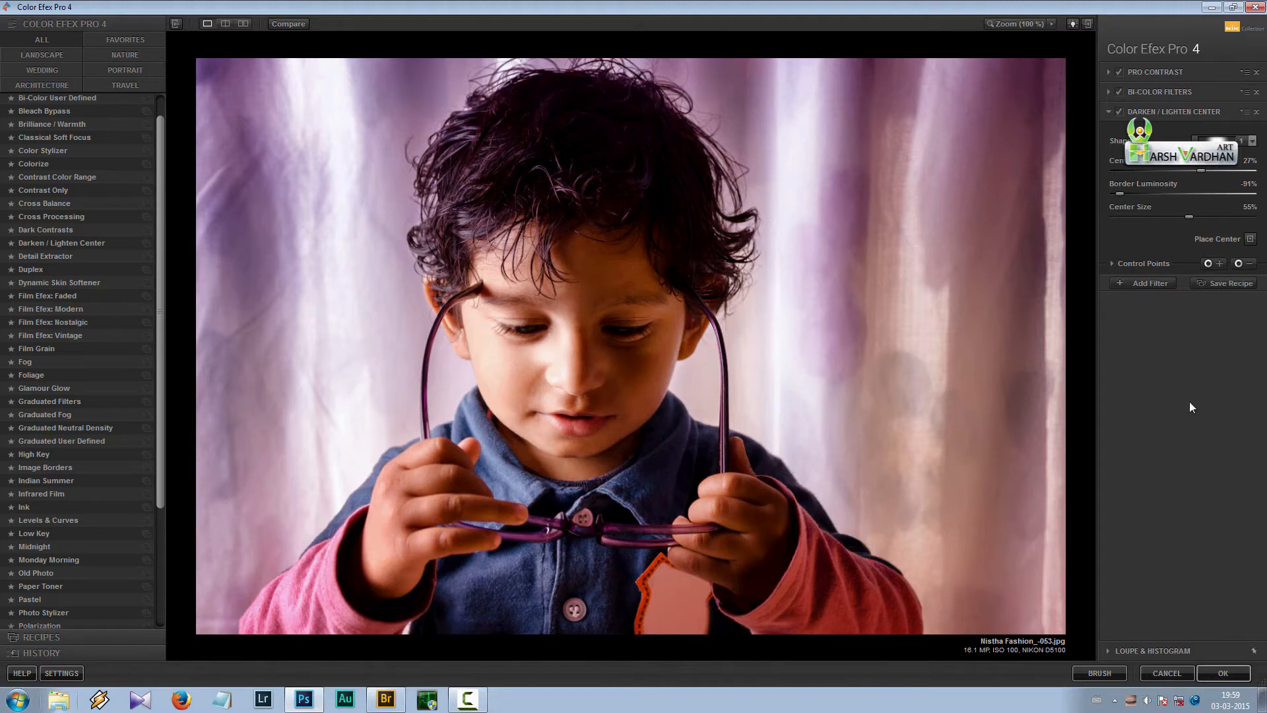
# Step: Add the Dynamic Skin Softener filter and, zoomed in on the face, use the eyedropper to sample the skin color
pyautogui.click(1146, 284)
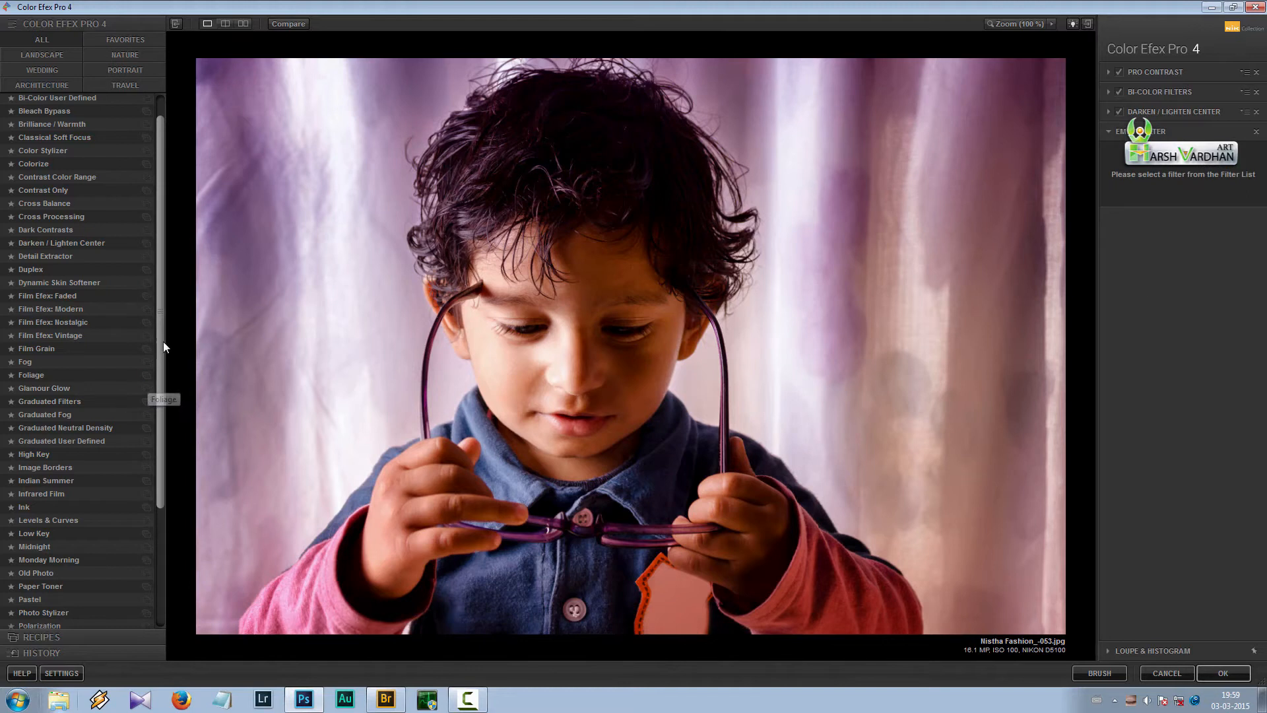
pyautogui.click(41, 283)
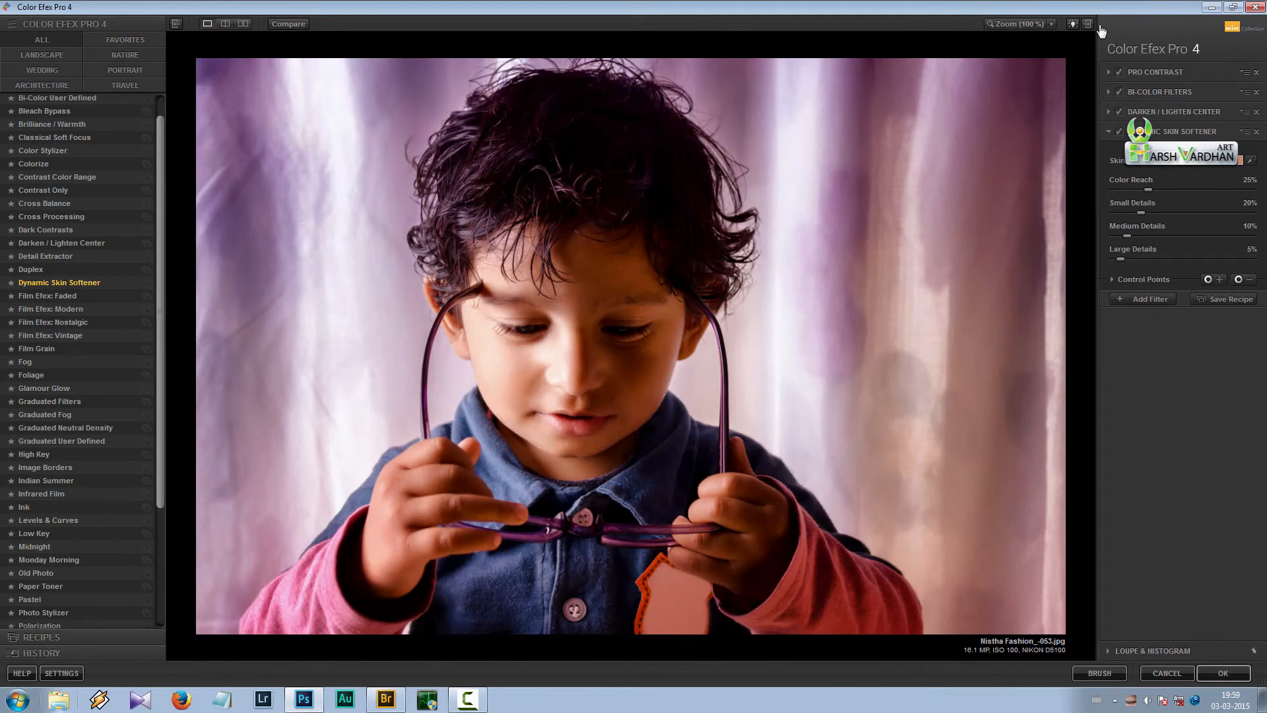
pyautogui.click(1015, 24)
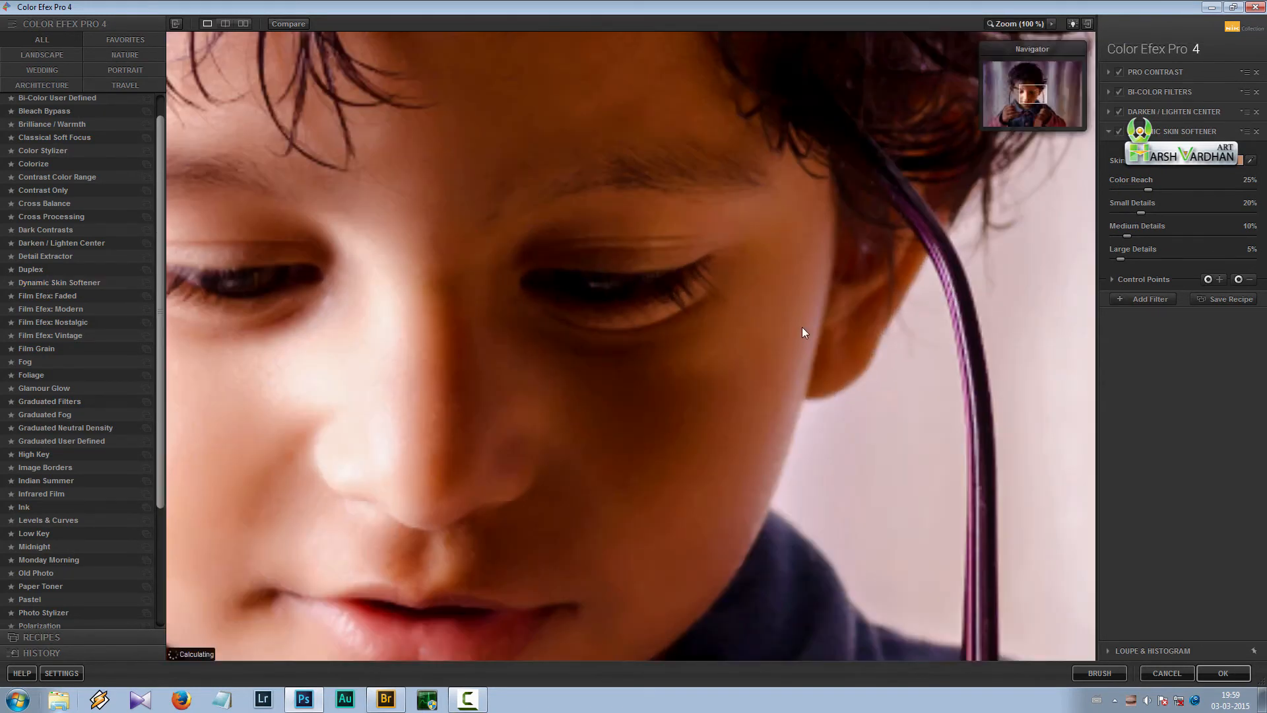
pyautogui.click(1251, 162)
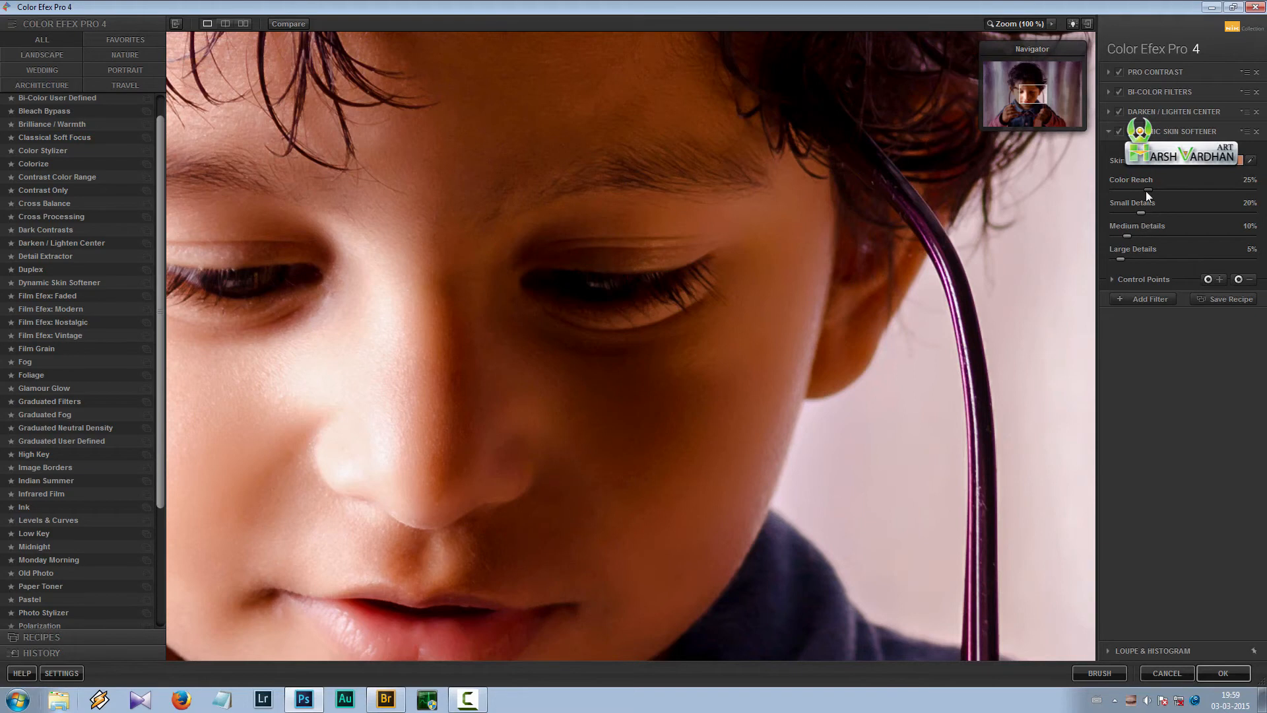
# Step: Set the skin softener's Color Reach to 19%, Small Details to 23% and Medium Details to 15%
pyautogui.moveTo(1160, 193); pyautogui.dragTo(1165, 192)
pyautogui.moveTo(1139, 236)
pyautogui.mouseDown()
pyautogui.moveTo(1171, 244)
pyautogui.moveTo(1147, 245)
pyautogui.mouseUp()
pyautogui.click(1011, 23)
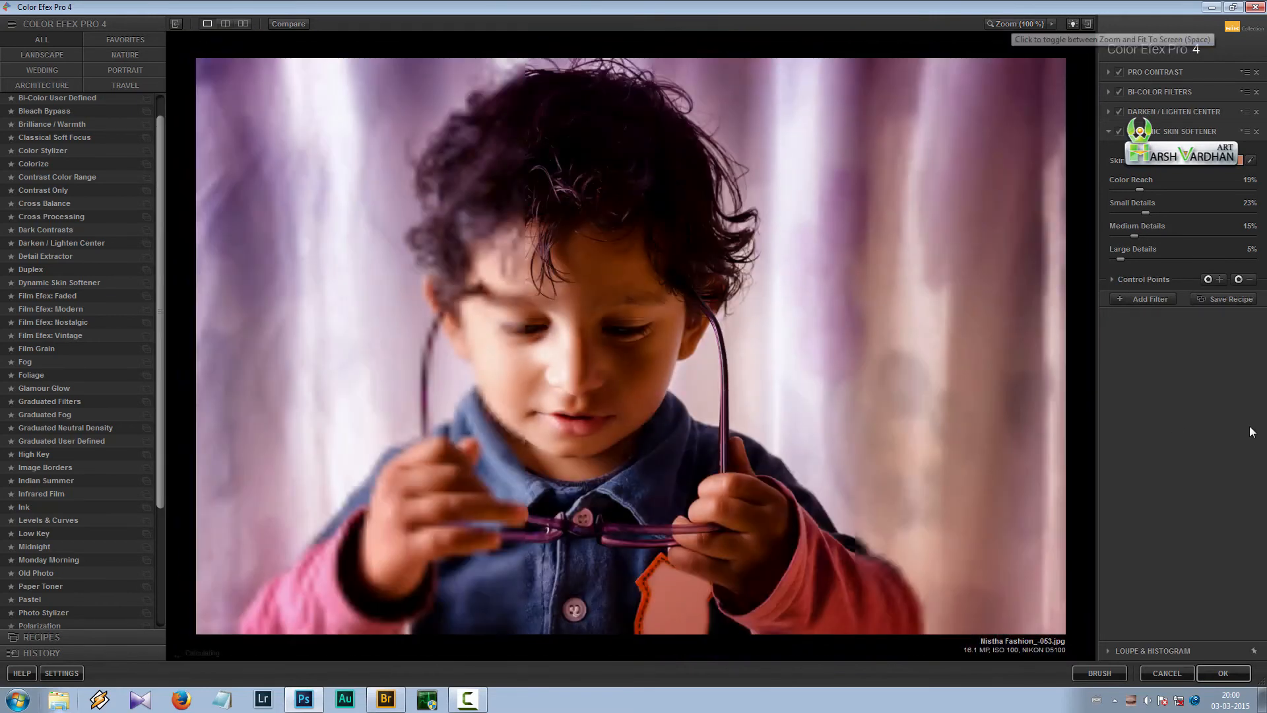
# Step: Add the Vignette: Lens filter to the stack
pyautogui.click(1146, 300)
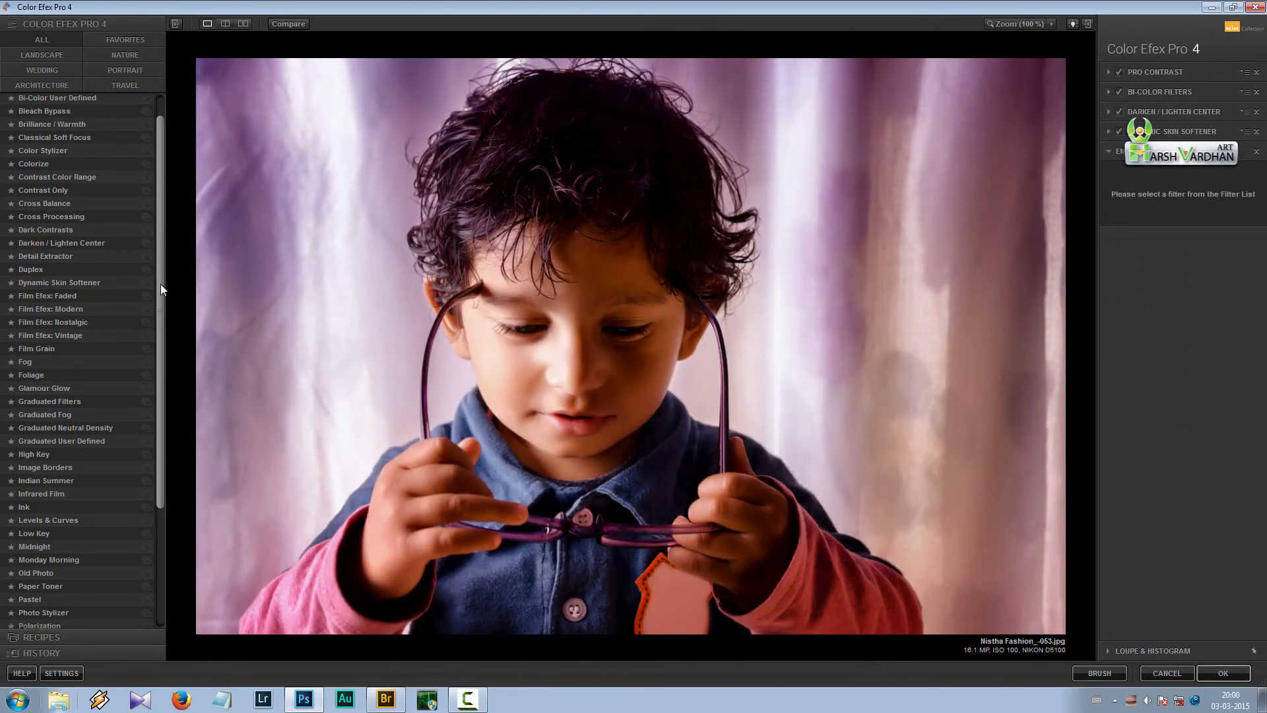
pyautogui.moveTo(160, 258); pyautogui.dragTo(158, 402)
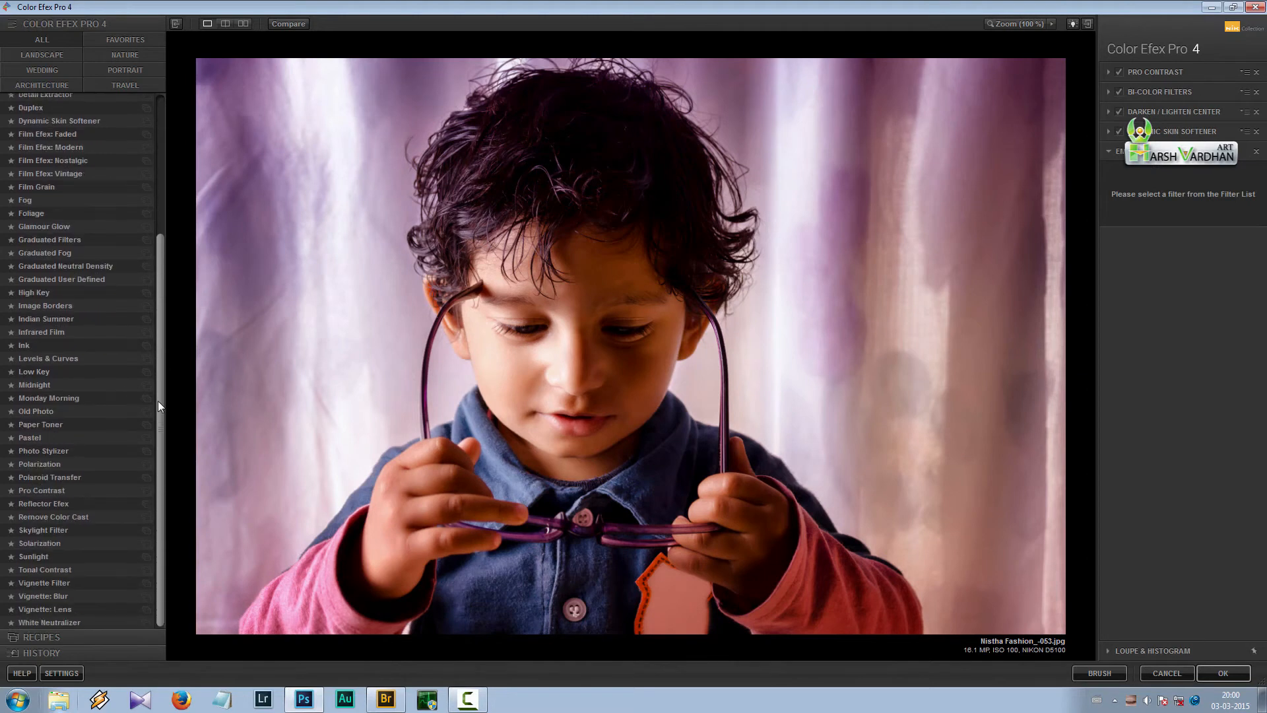
pyautogui.click(43, 611)
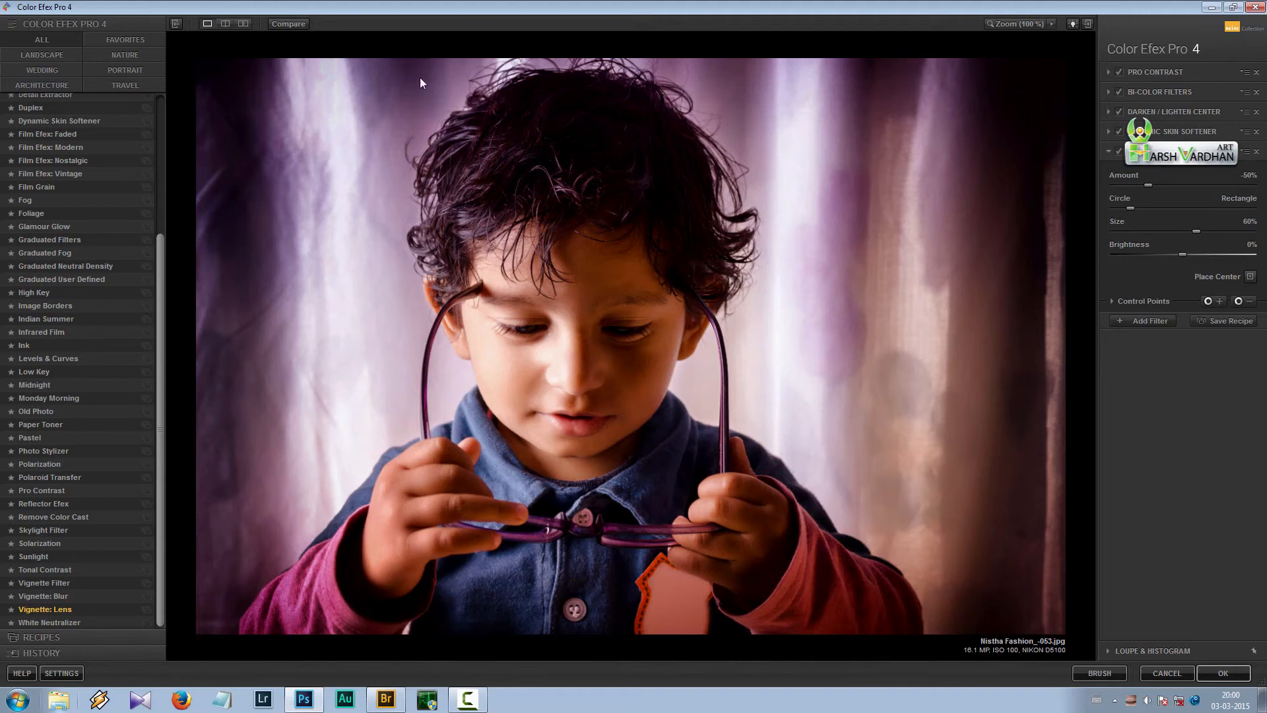
# Step: Place the Vignette: Lens center on the boy's face at eye level, set Amount to -55%, and compare with the original
pyautogui.click(1118, 114)
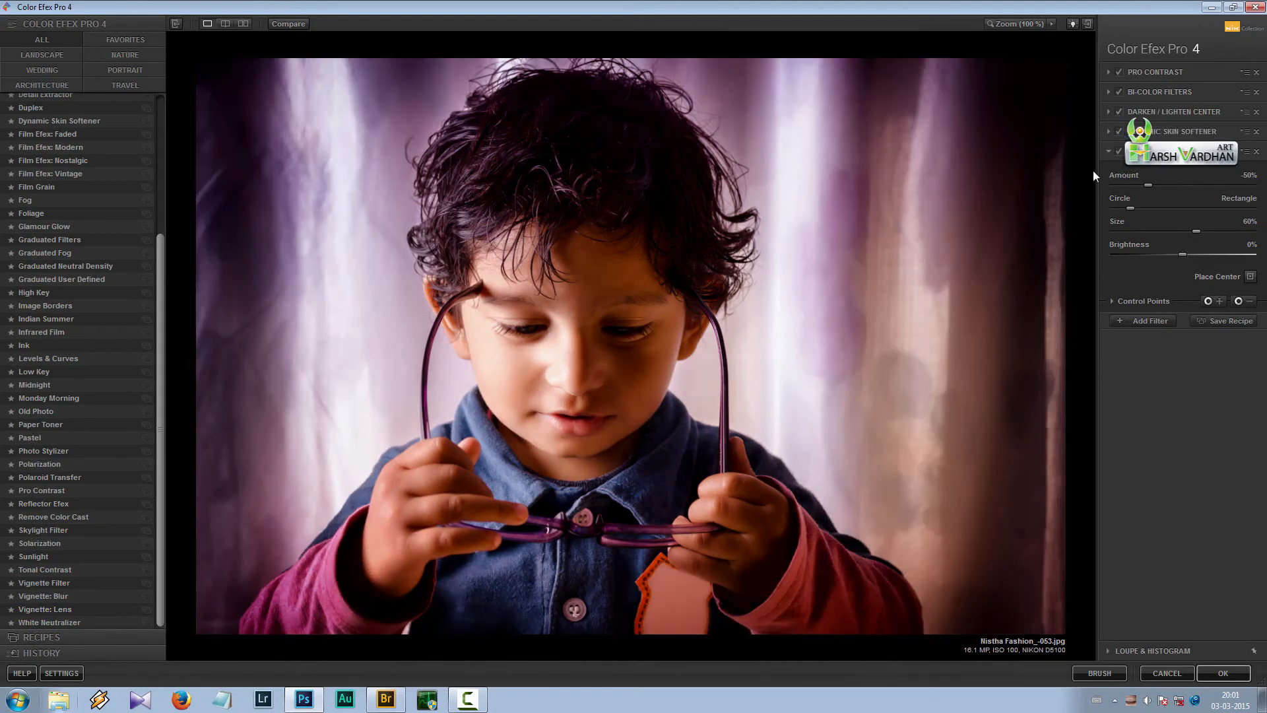
pyautogui.click(1252, 278)
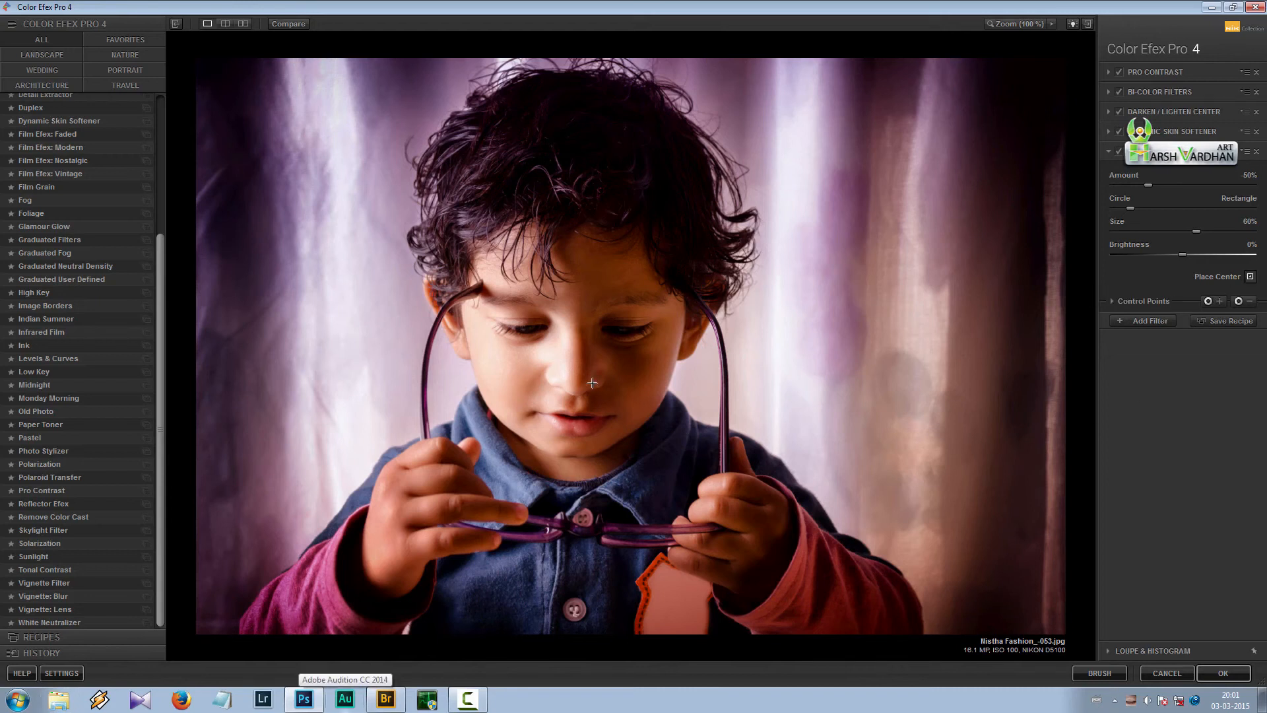
pyautogui.click(572, 344)
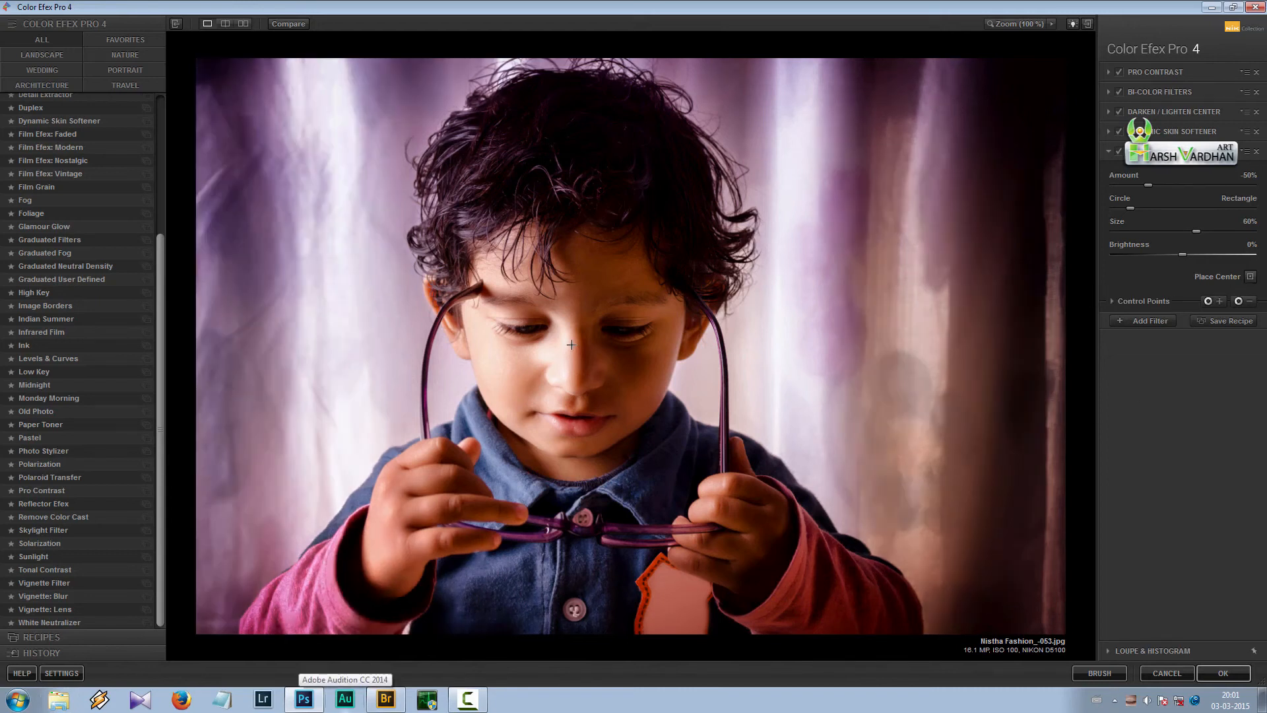
pyautogui.click(1251, 276)
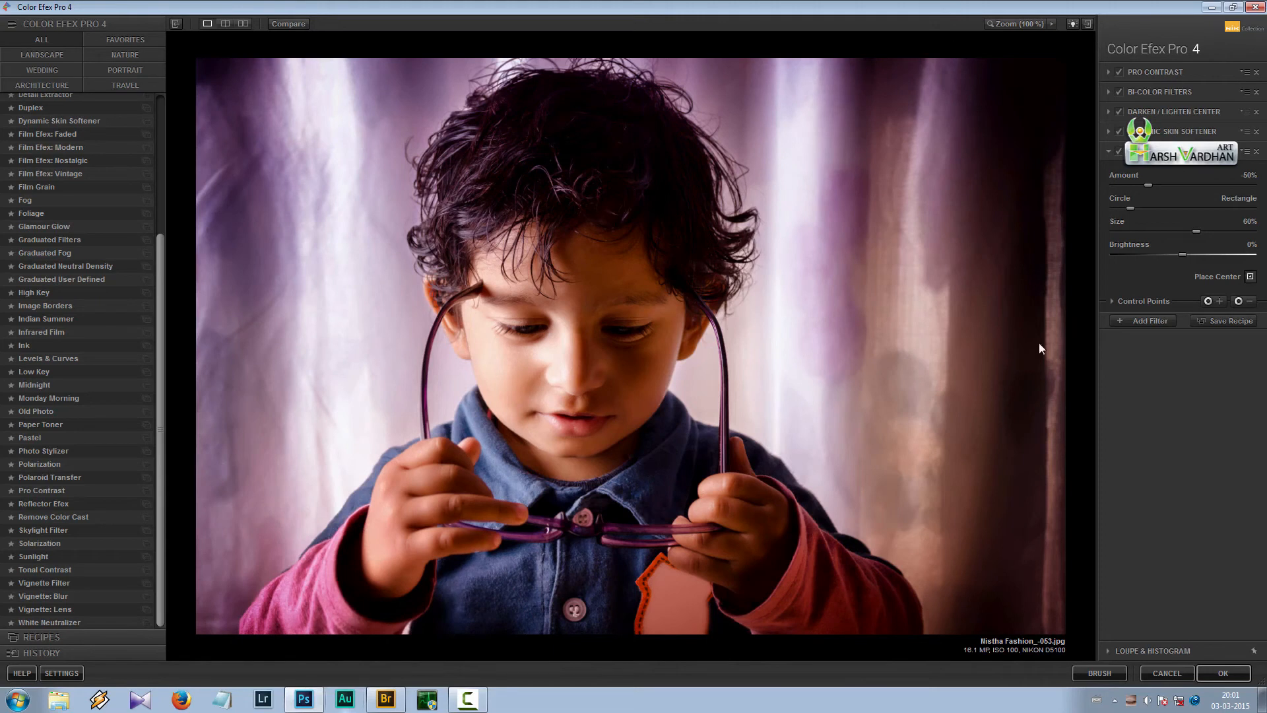
pyautogui.click(610, 333)
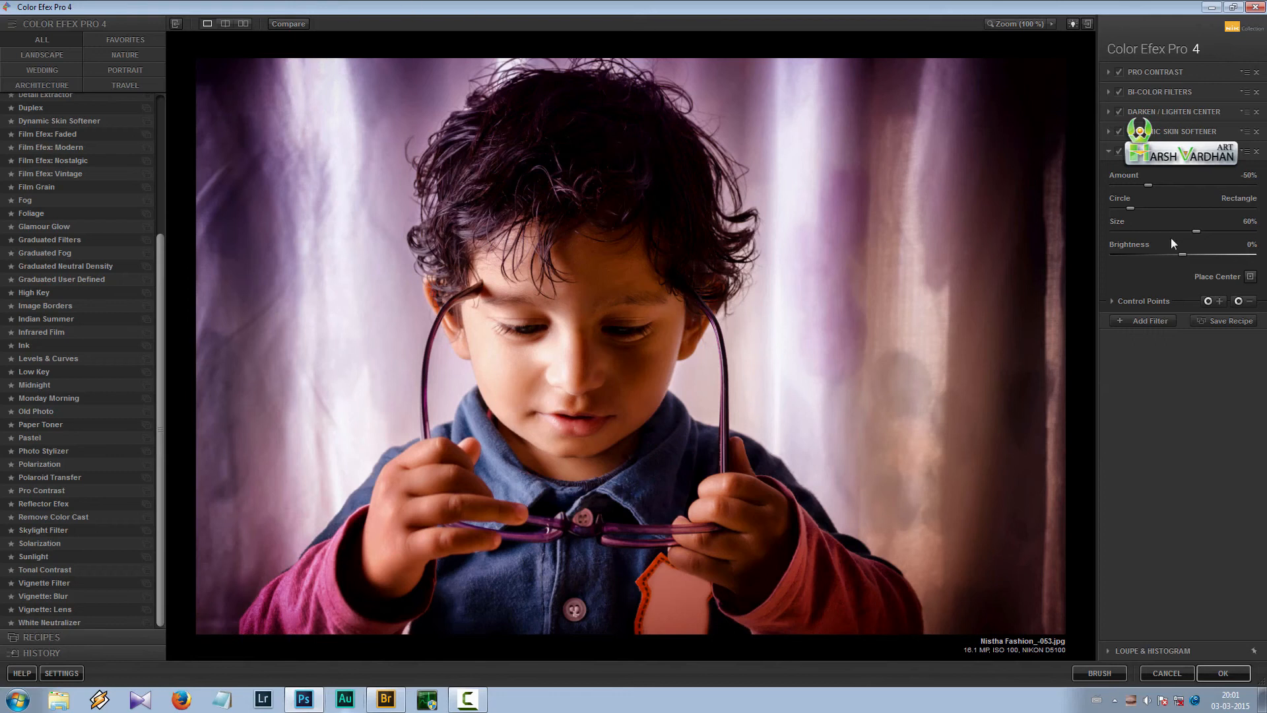
pyautogui.moveTo(1147, 184)
pyautogui.mouseDown()
pyautogui.moveTo(1107, 179)
pyautogui.moveTo(1146, 184)
pyautogui.mouseUp()
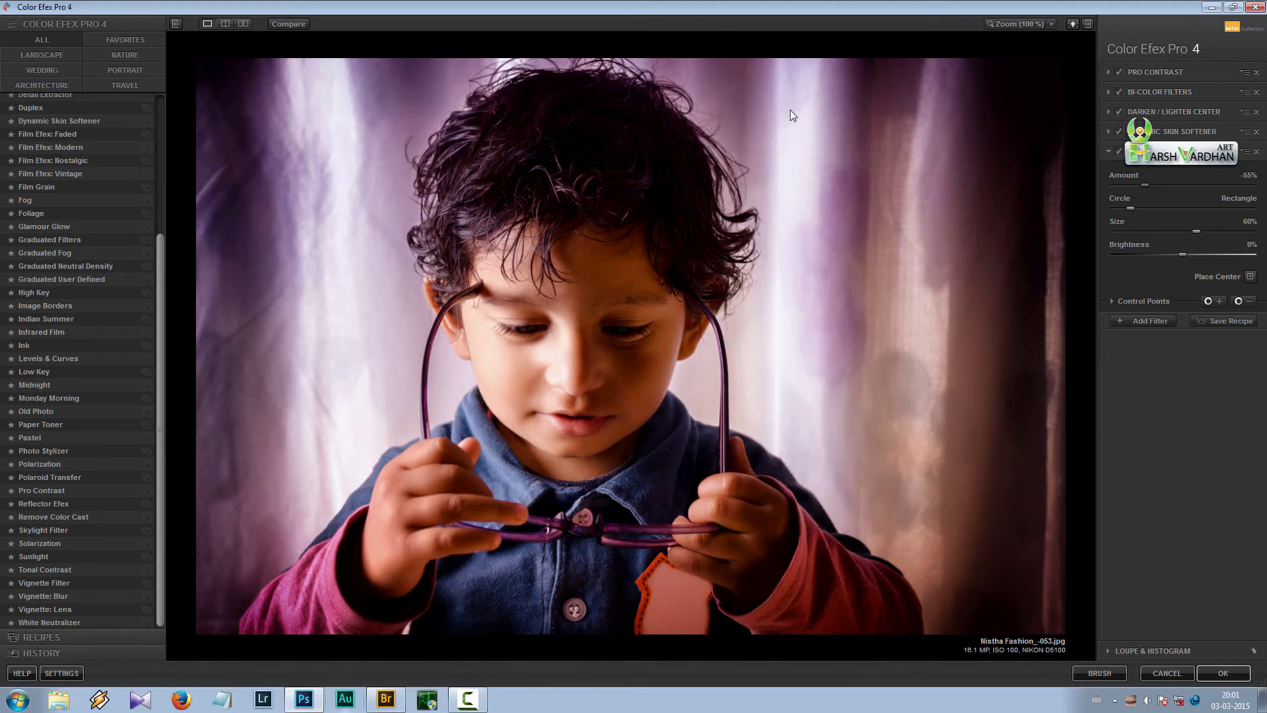
pyautogui.moveTo(282, 22); pyautogui.dragTo(282, 22)
# Step: Open the custom recipe naming prompt, cancel it, and look through the existing recipes down to the end of the list
pyautogui.click(1218, 322)
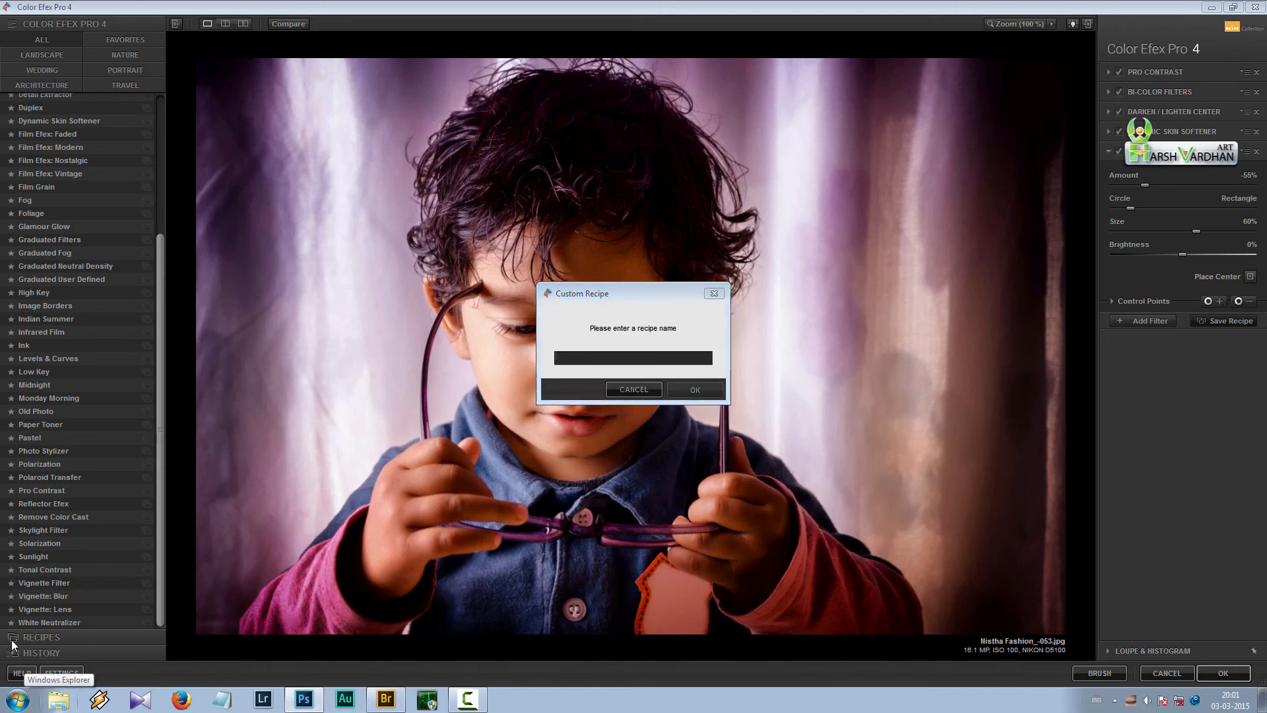
pyautogui.click(633, 389)
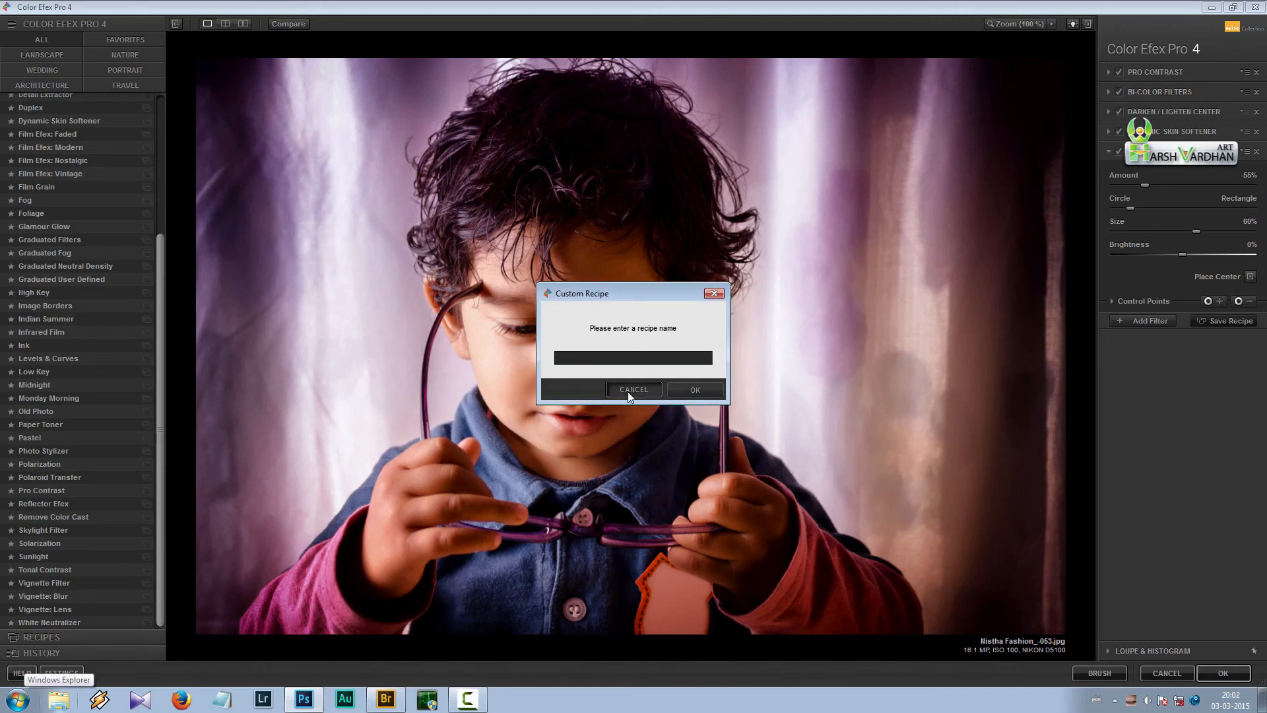
pyautogui.click(56, 635)
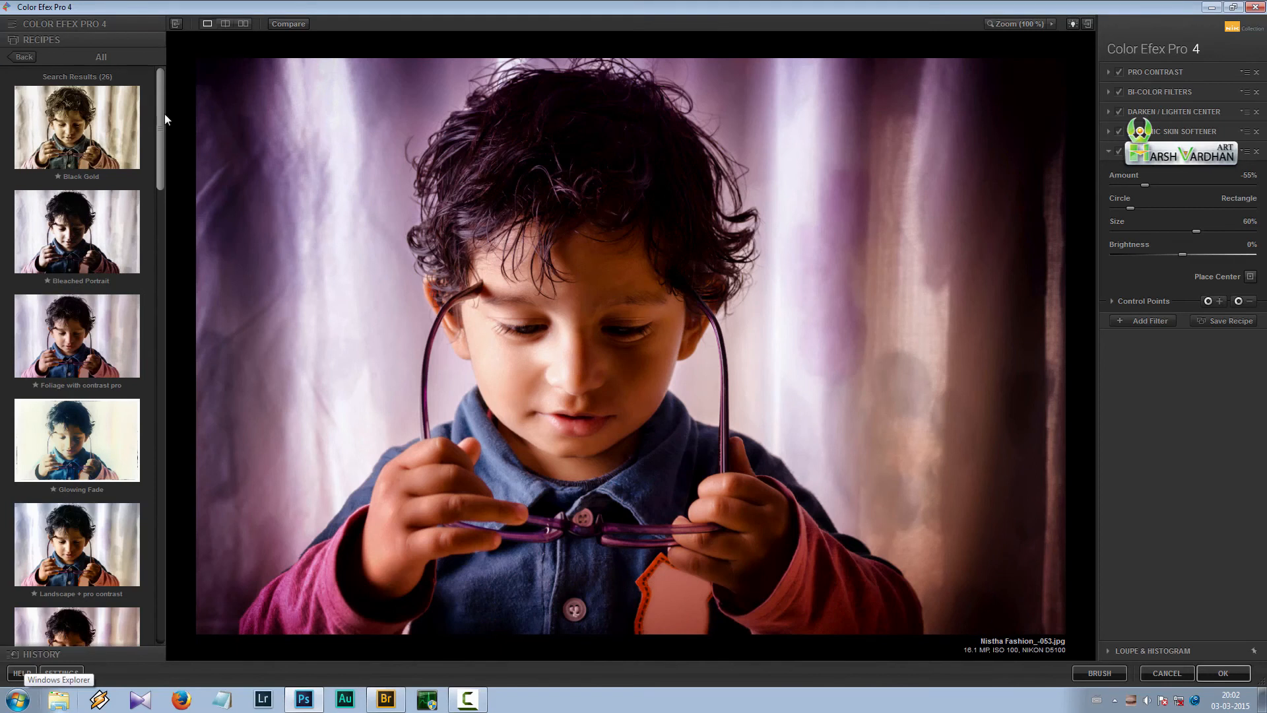
pyautogui.moveTo(161, 175); pyautogui.dragTo(186, 614)
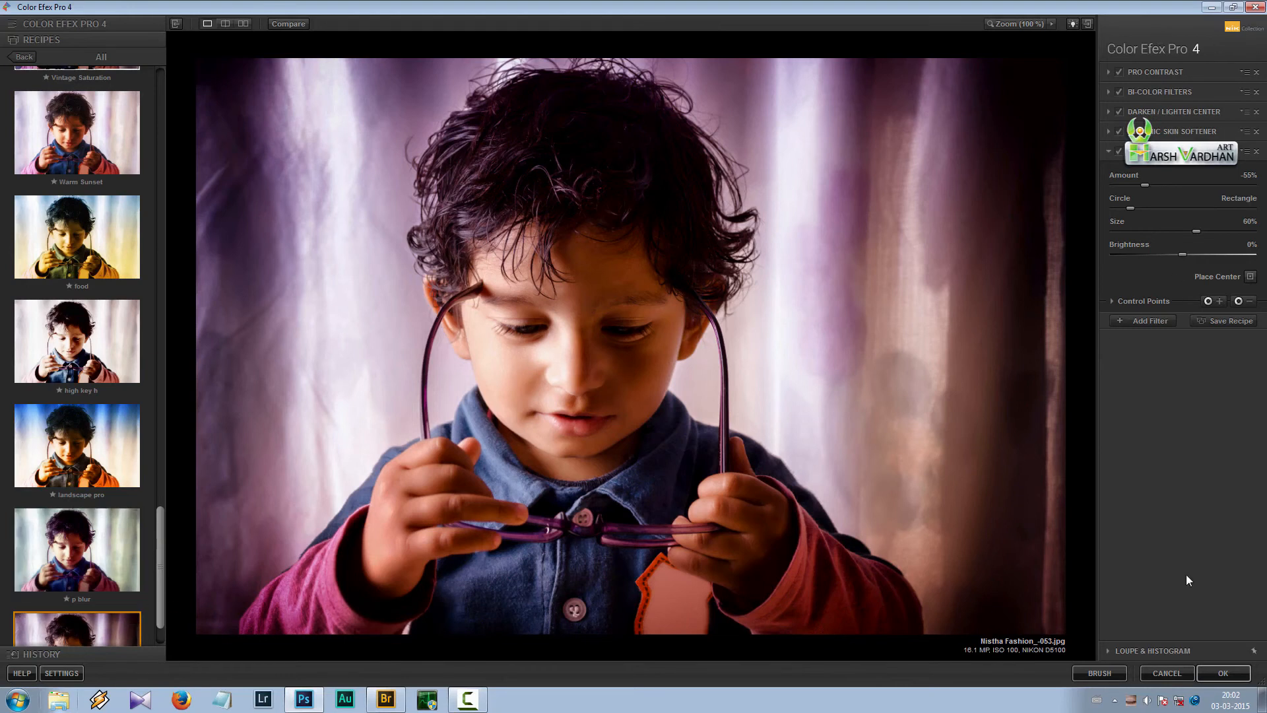
# Step: Apply the five-filter stack and return to Photoshop
pyautogui.click(1225, 673)
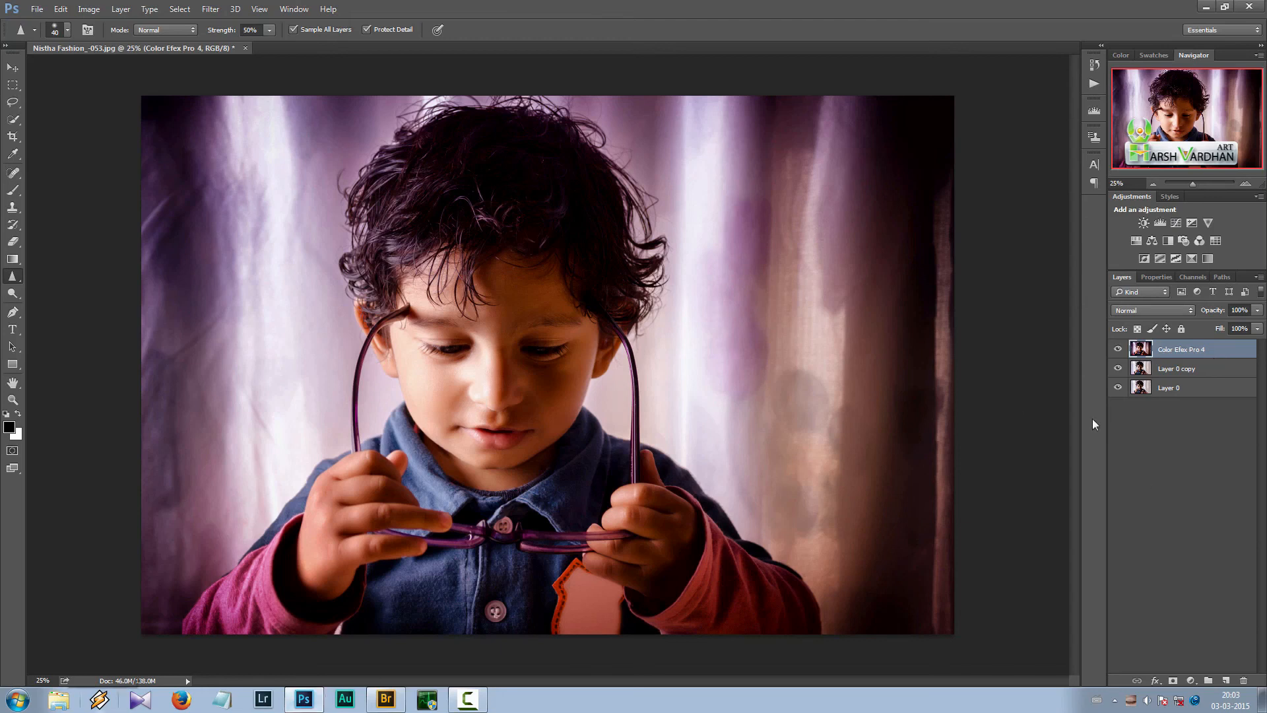
# Step: Compare the portrait full screen, fitted to the view, with the Color Efex Pro 4 layer hidden and shown again
pyautogui.click(1118, 350)
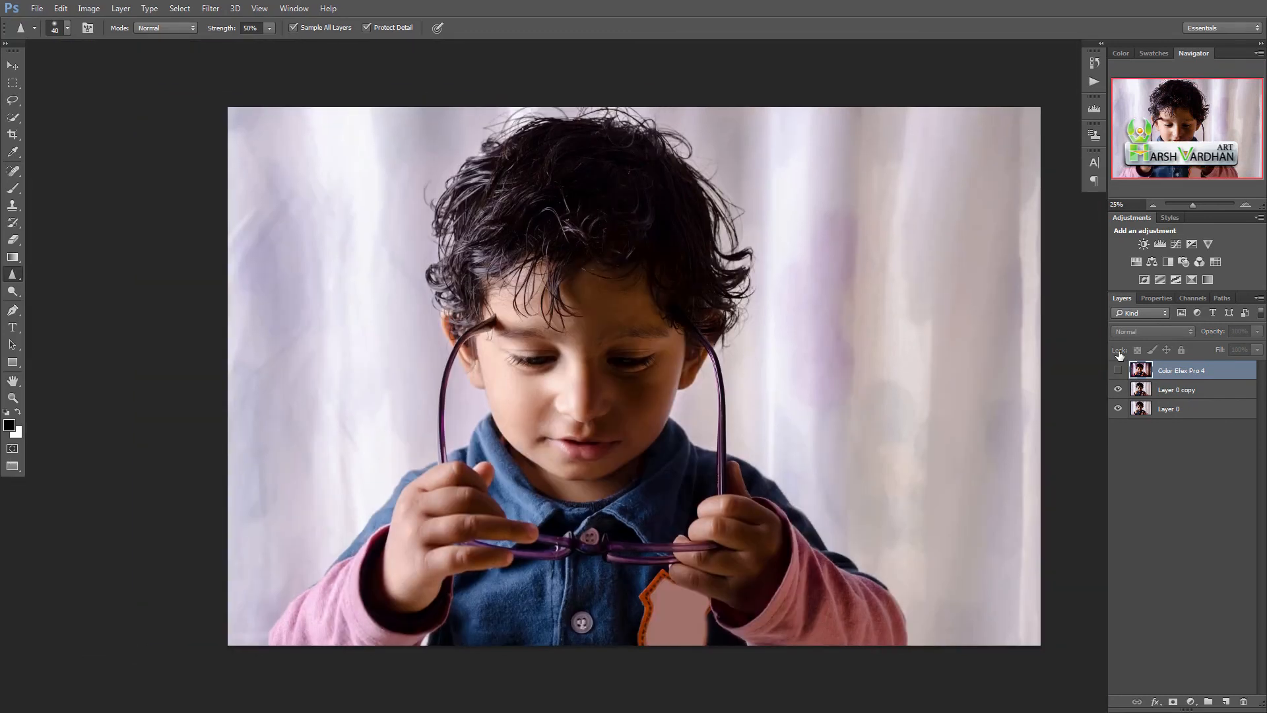
pyautogui.press('f')
pyautogui.press('f')
pyautogui.rightClick(953, 320)
pyautogui.click(974, 330)
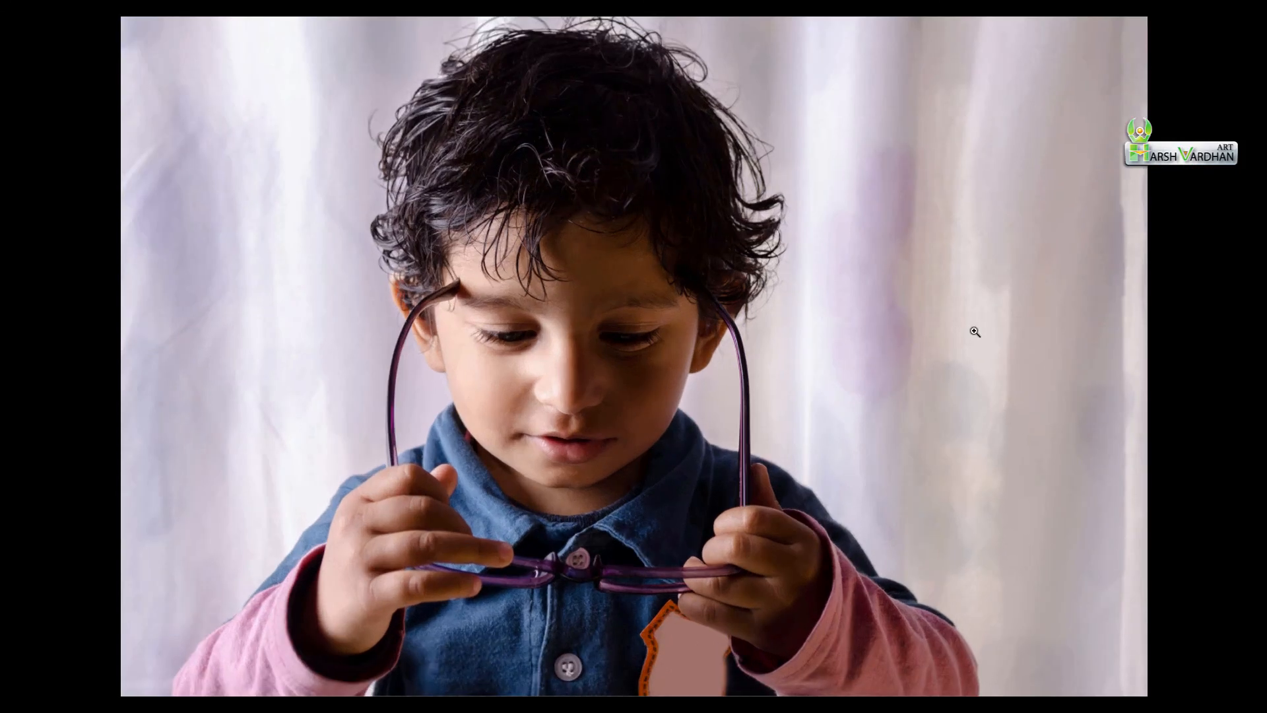
pyautogui.moveTo(1264, 292)
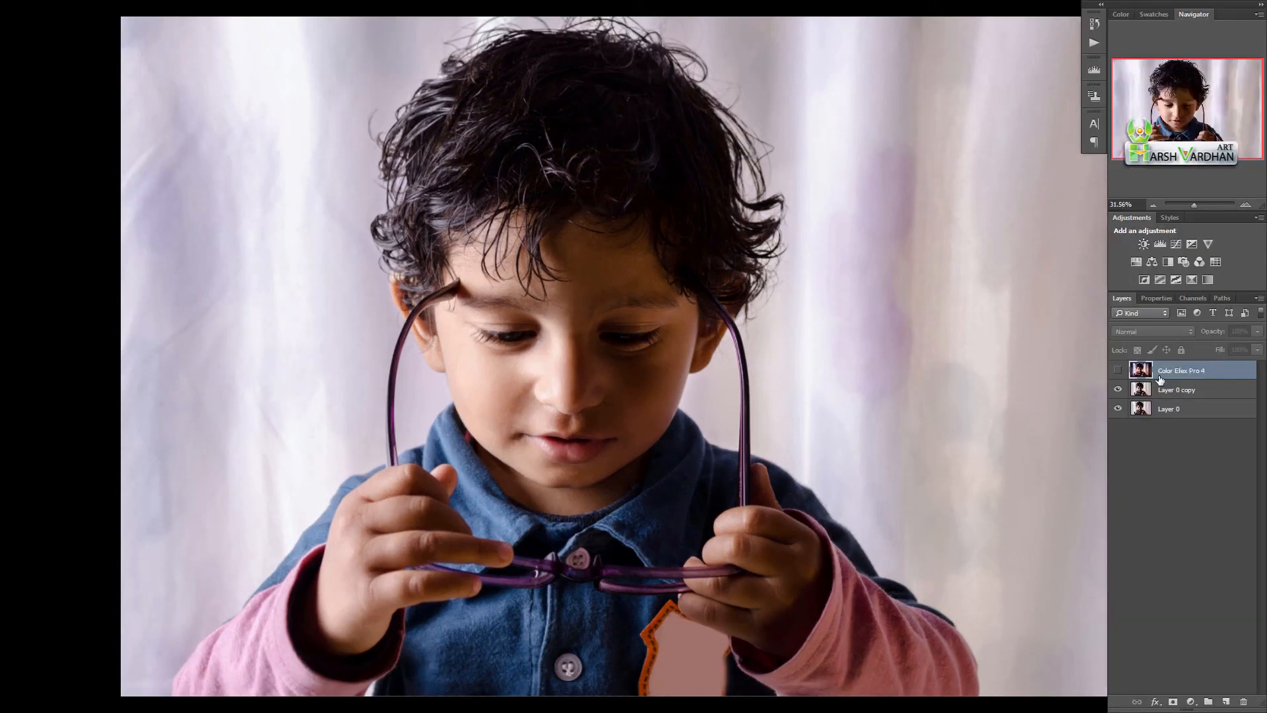
pyautogui.click(1118, 370)
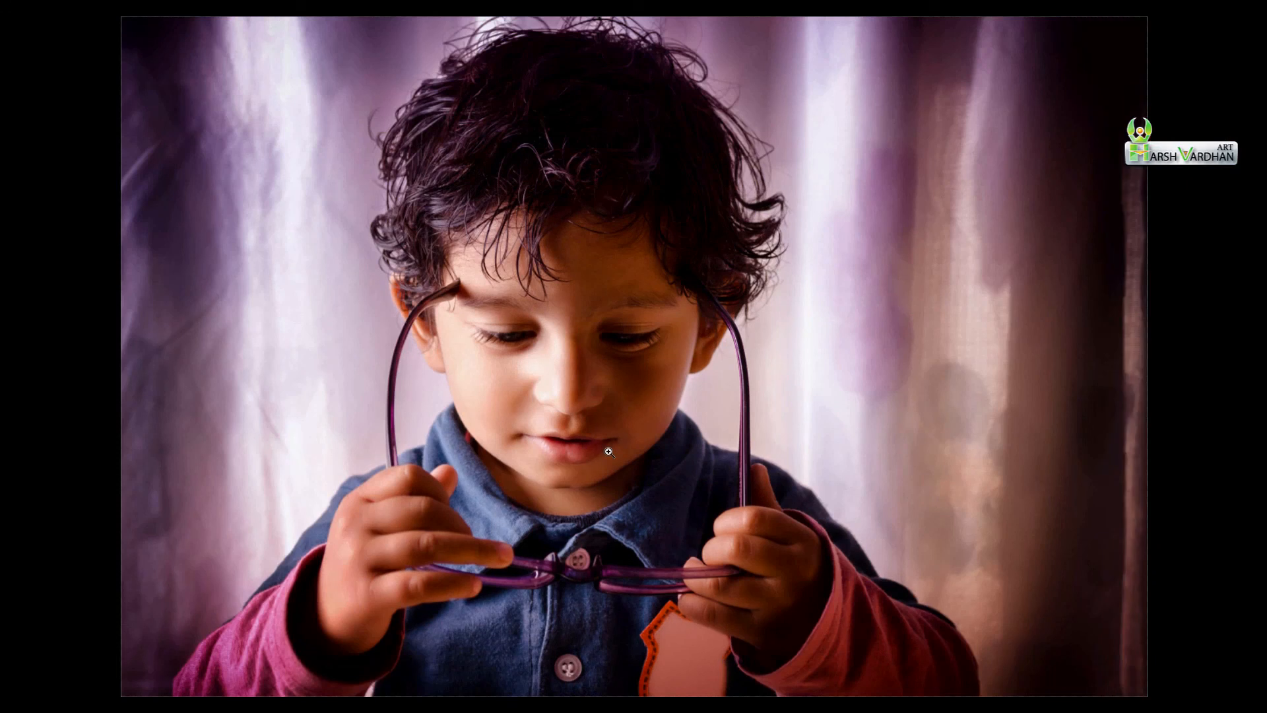